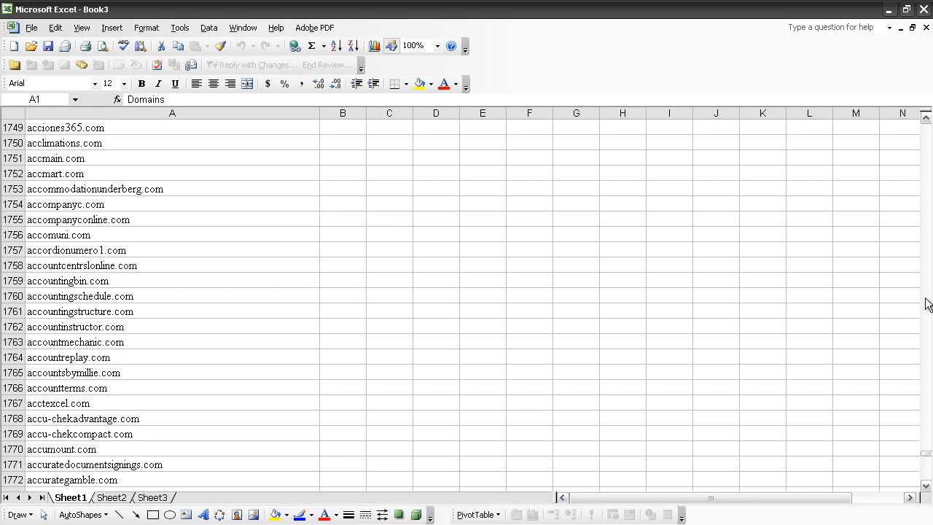
- Turn on AutoFilter for the whole Domains column (column A)
{"action": "left_click", "coordinate": [926, 456]}
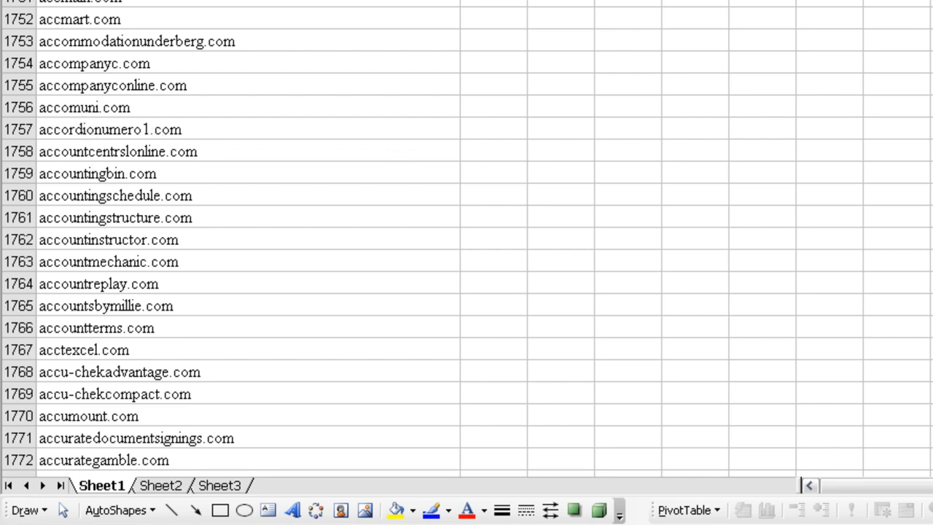
{"action": "scroll", "coordinate": [466, 239], "scroll_direction": "up", "scroll_amount": 20}
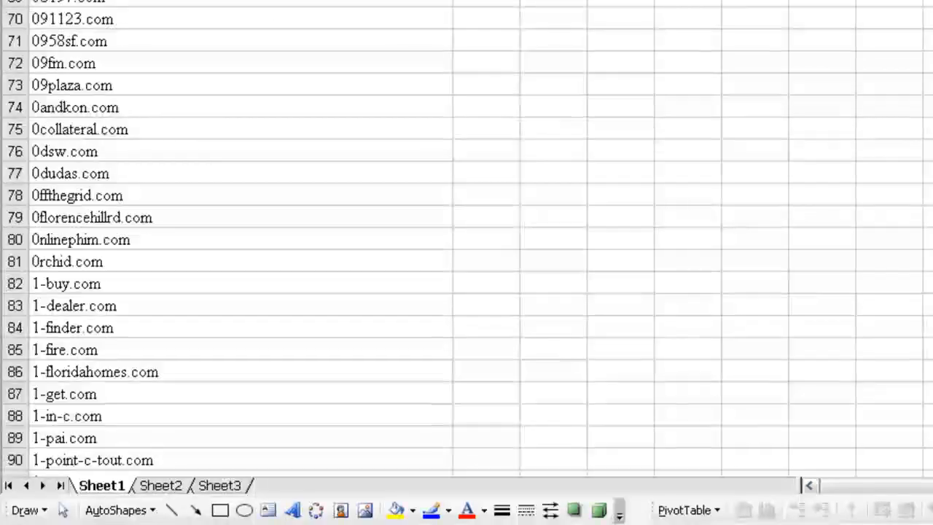
{"action": "scroll", "coordinate": [466, 239], "scroll_direction": "up", "scroll_amount": 20}
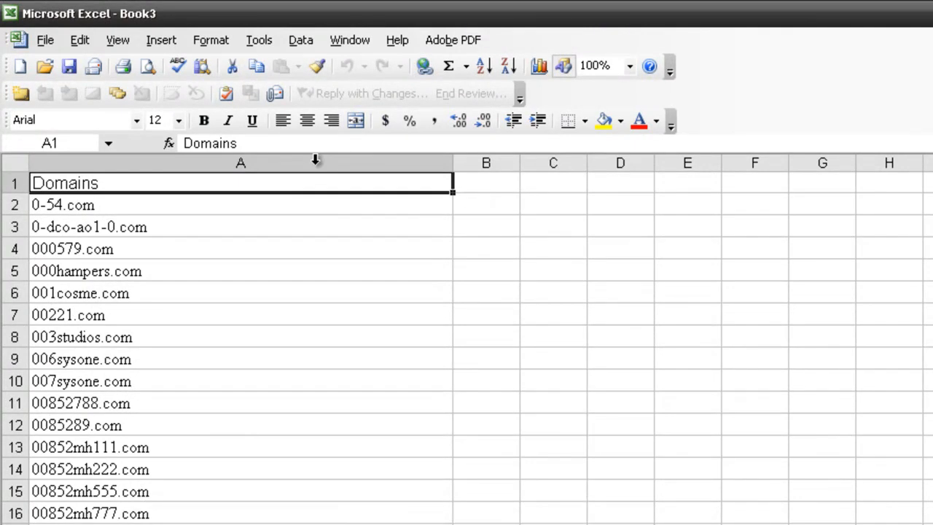
{"action": "left_click", "coordinate": [314, 158]}
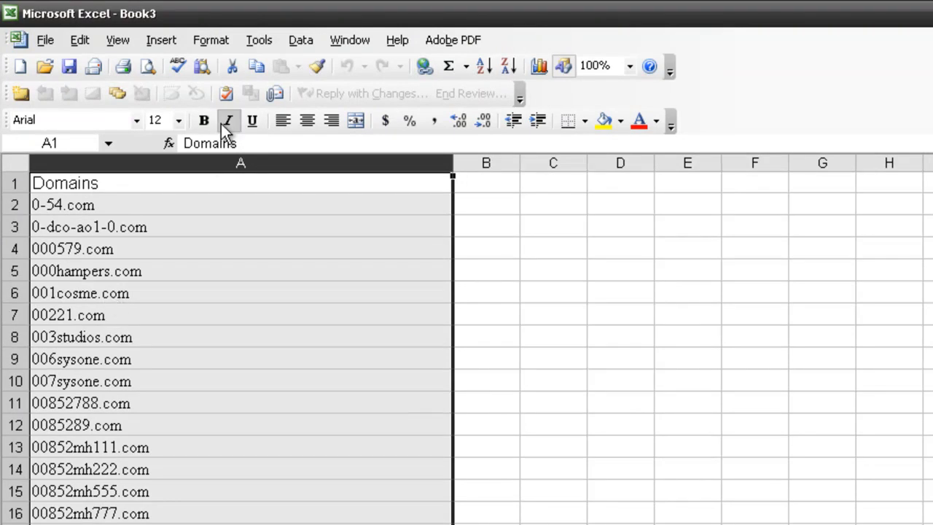
{"action": "left_click", "coordinate": [301, 41]}
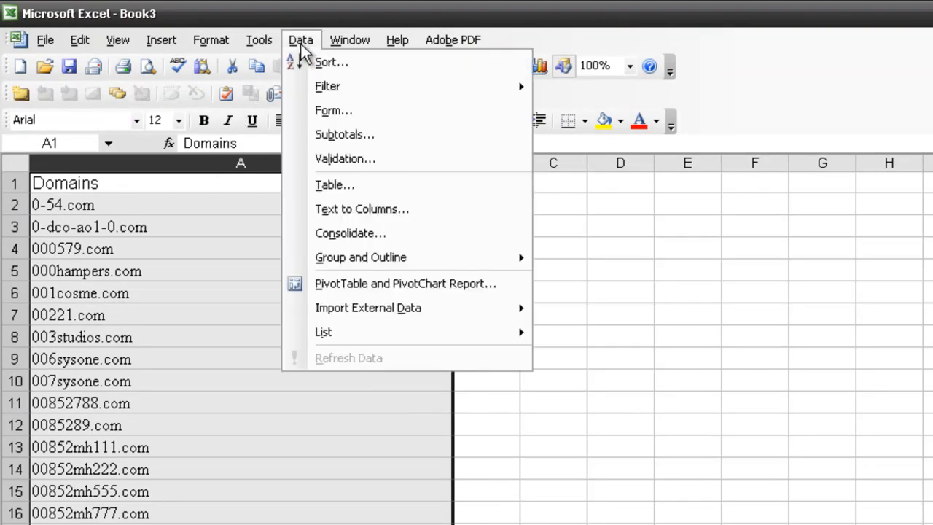
{"action": "mouse_move", "coordinate": [470, 89]}
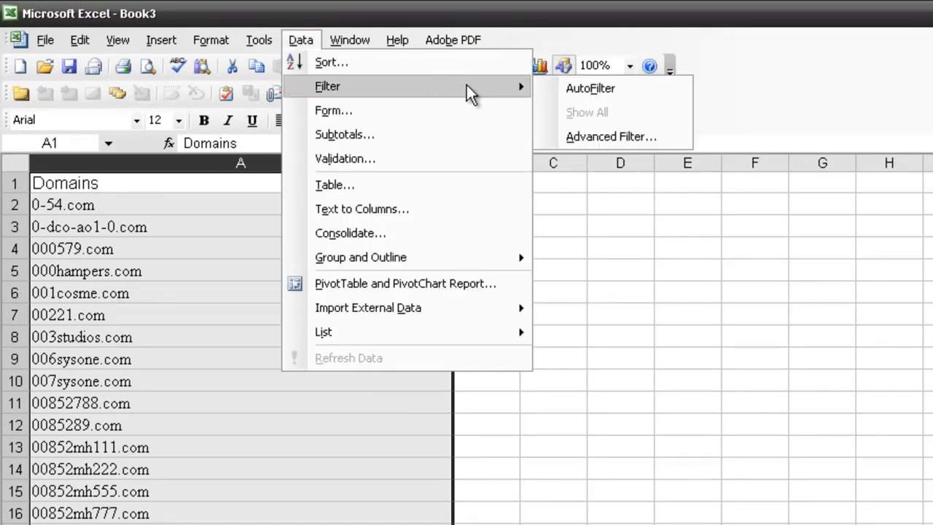
{"action": "left_click", "coordinate": [586, 90]}
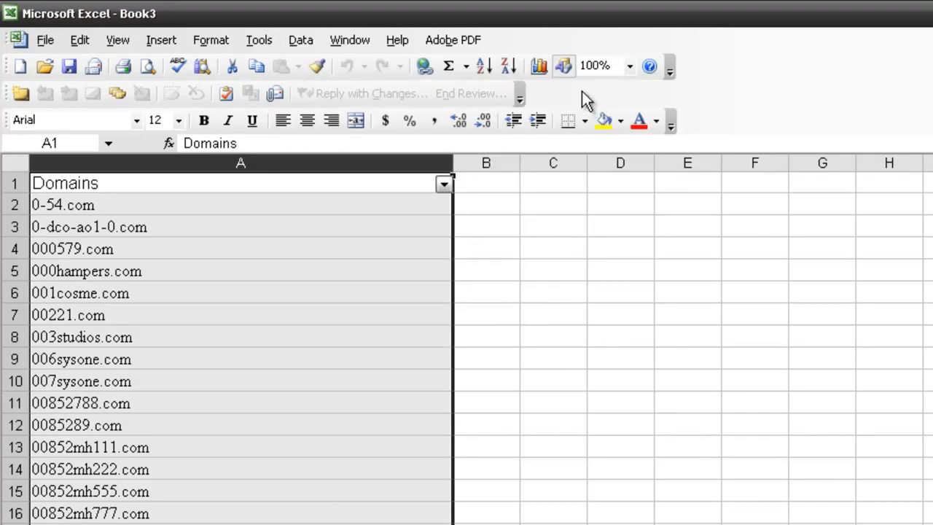
- Start a custom filter on the Domains column with the first condition "does not contain" set to "-"
{"action": "left_click", "coordinate": [444, 185]}
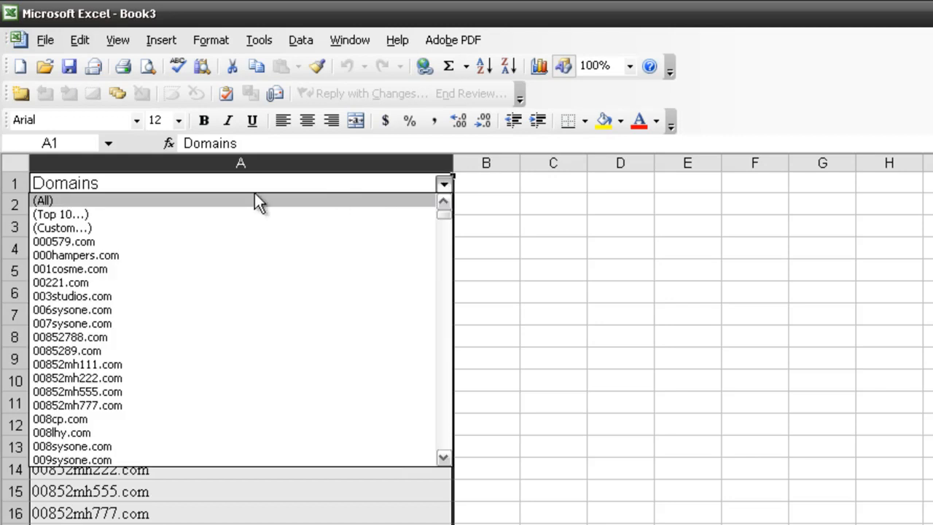
{"action": "left_click", "coordinate": [97, 226]}
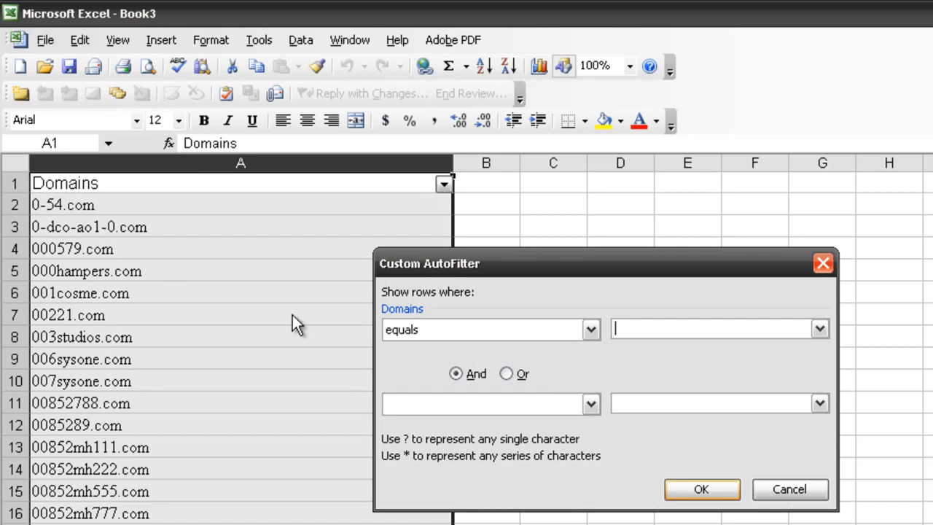
{"action": "left_click", "coordinate": [589, 333]}
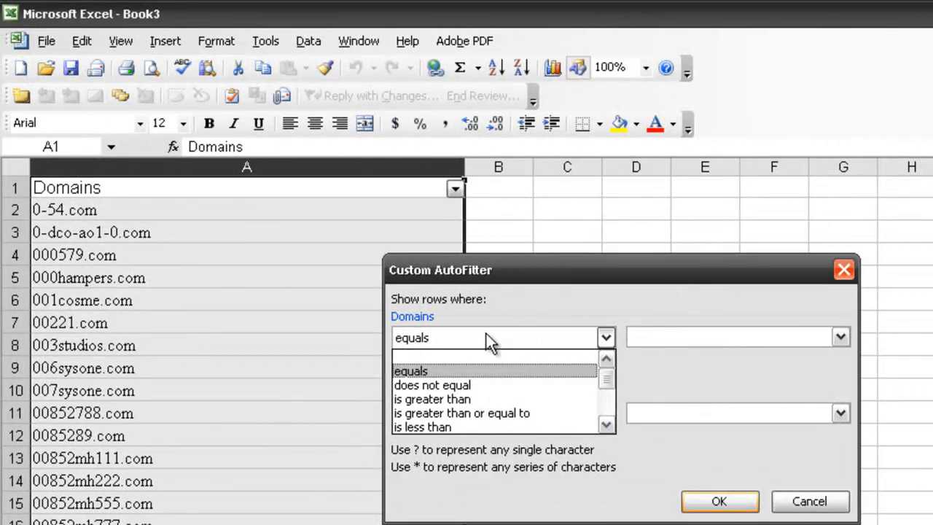
{"action": "left_click_drag", "start_coordinate": [604, 379], "coordinate": [607, 403]}
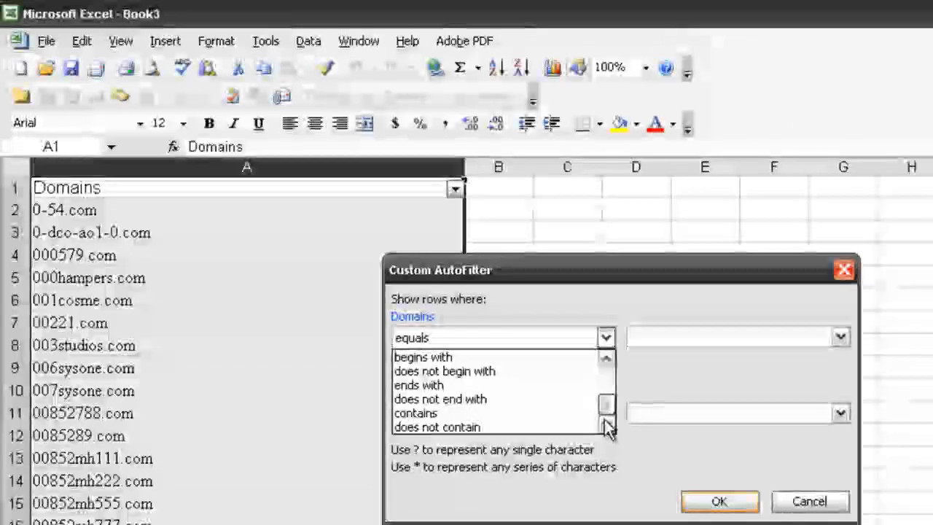
{"action": "left_click", "coordinate": [510, 427]}
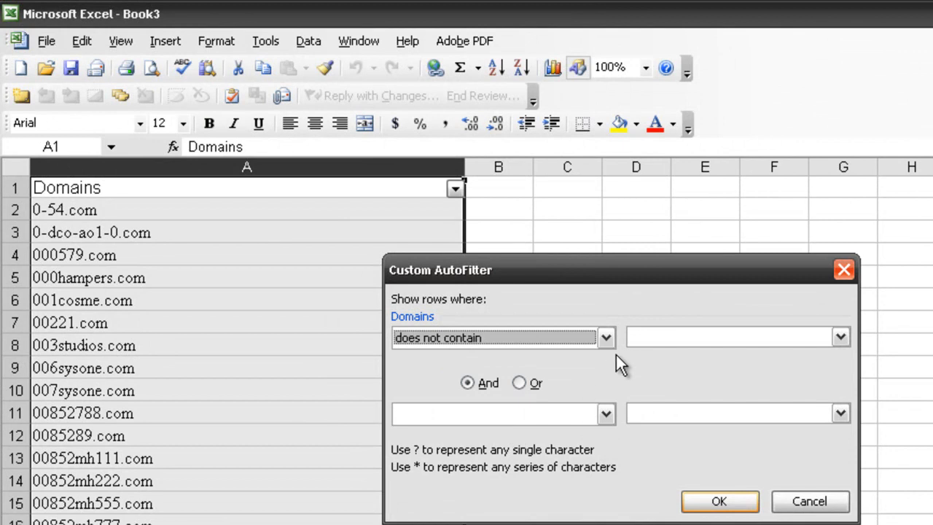
{"action": "left_click", "coordinate": [634, 338]}
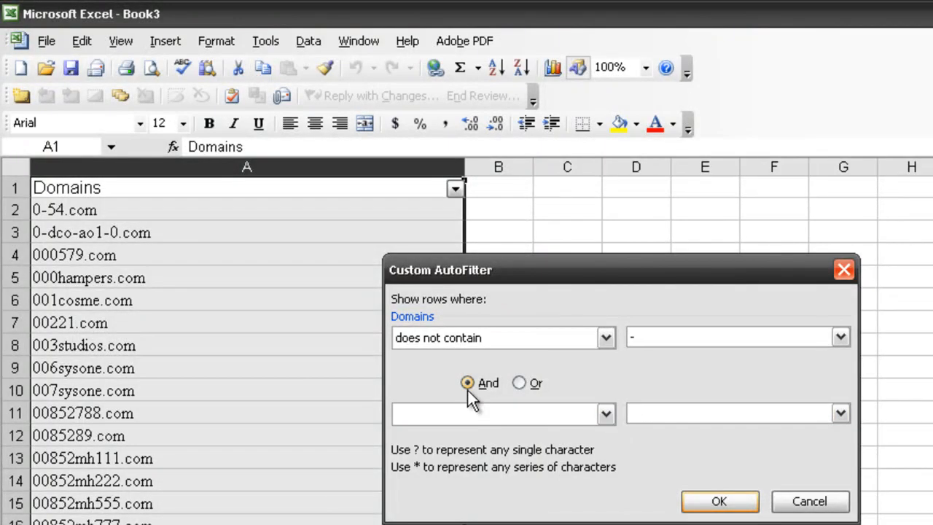
- Add a second And condition "does not contain" 0 and apply the custom filter
{"action": "left_click", "coordinate": [604, 413]}
{"action": "left_click_drag", "start_coordinate": [609, 457], "coordinate": [610, 500]}
{"action": "left_click", "coordinate": [572, 505]}
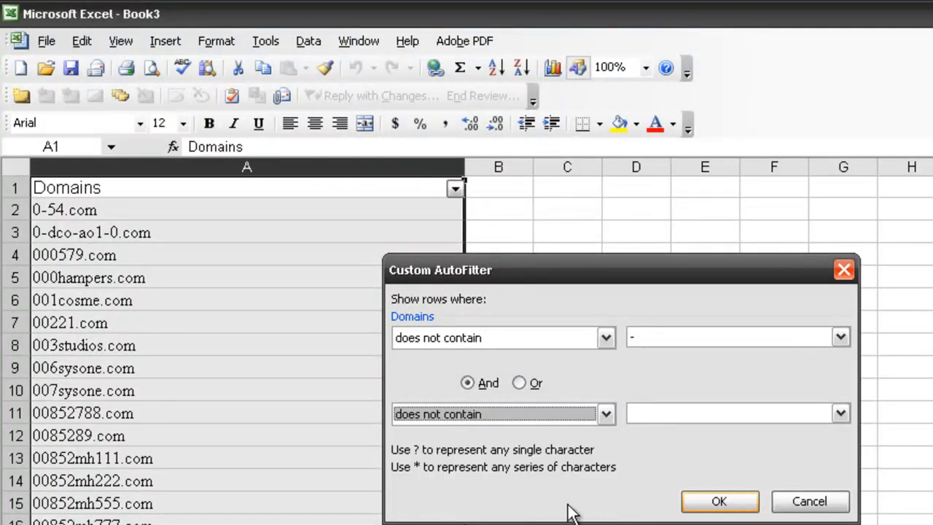
{"action": "left_click", "coordinate": [660, 414]}
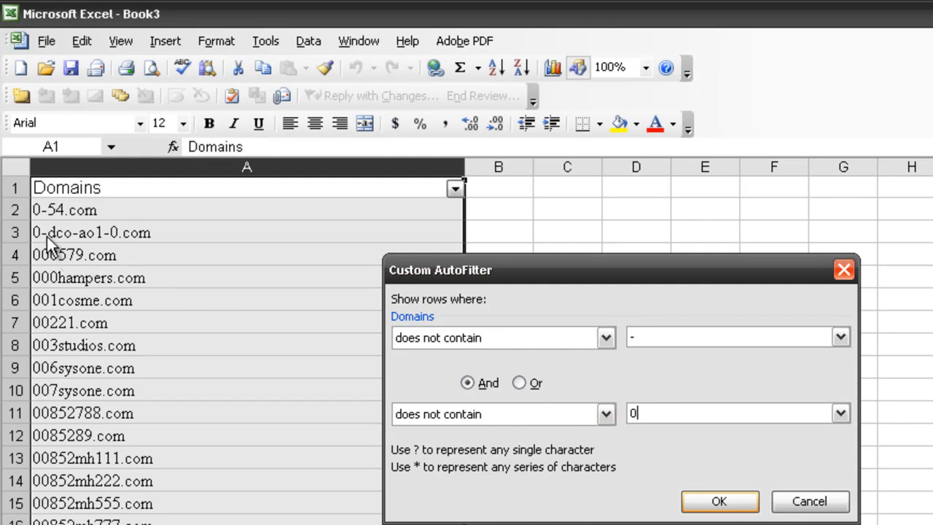
{"action": "left_click", "coordinate": [718, 502]}
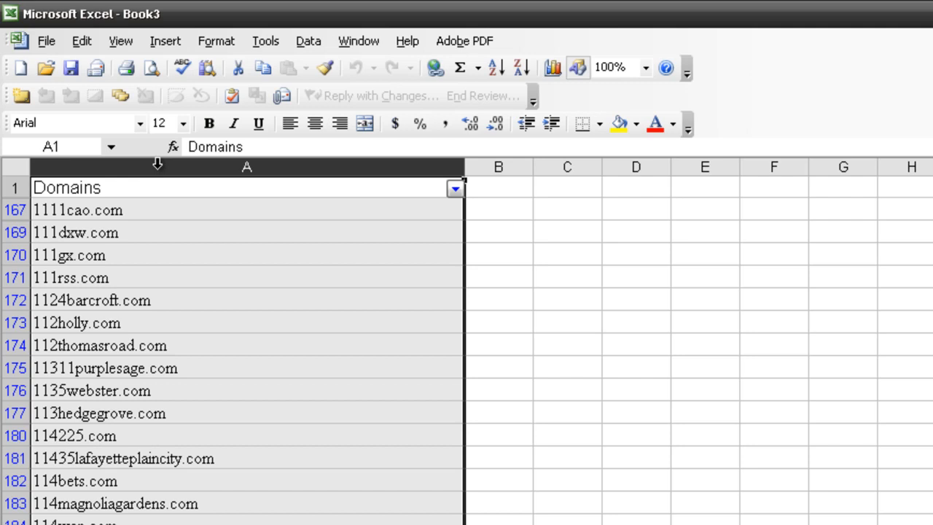
- Copy the filtered Domains column into cell A1 of a new workbook and widen column A
{"action": "key", "text": "ctrl+c"}
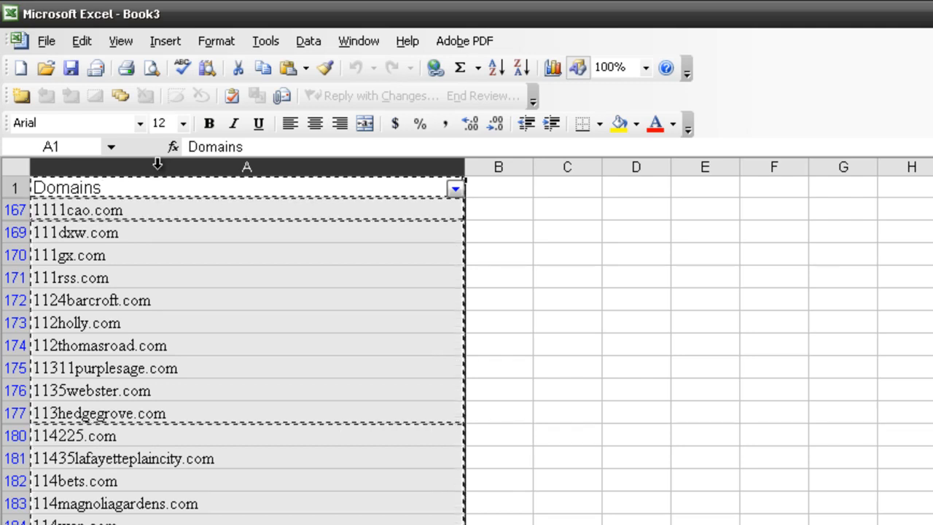
{"action": "left_click", "coordinate": [21, 66]}
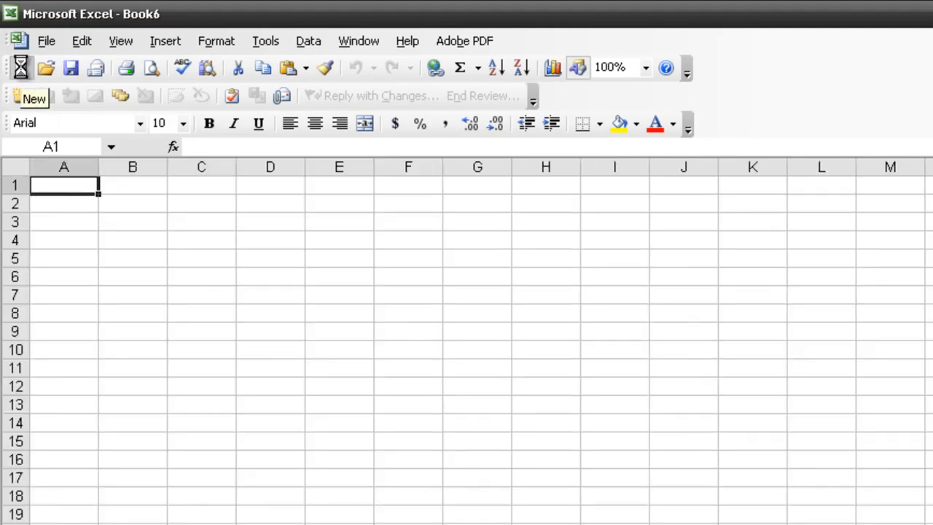
{"action": "key", "text": "ctrl+v"}
{"action": "left_click_drag", "start_coordinate": [99, 164], "coordinate": [198, 166]}
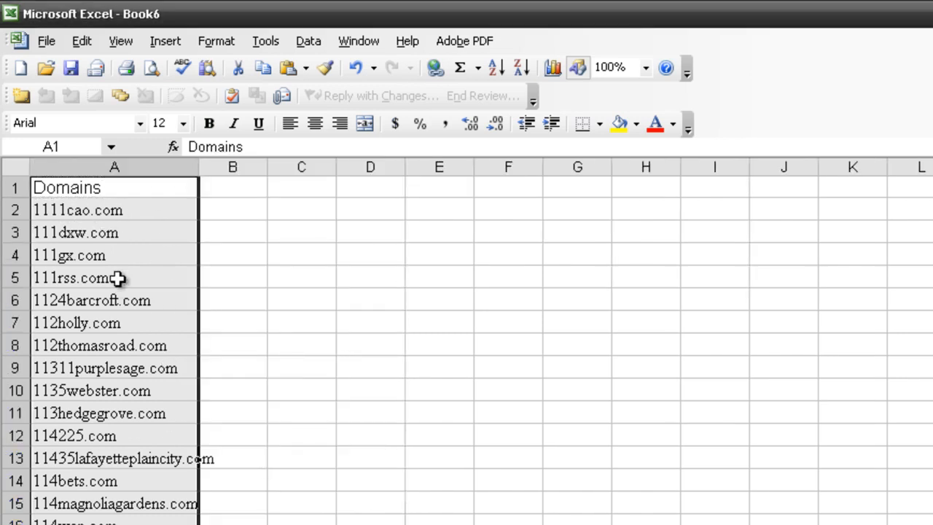
- Turn on AutoFilter for the pasted Domains column in the new workbook
{"action": "left_click", "coordinate": [311, 44]}
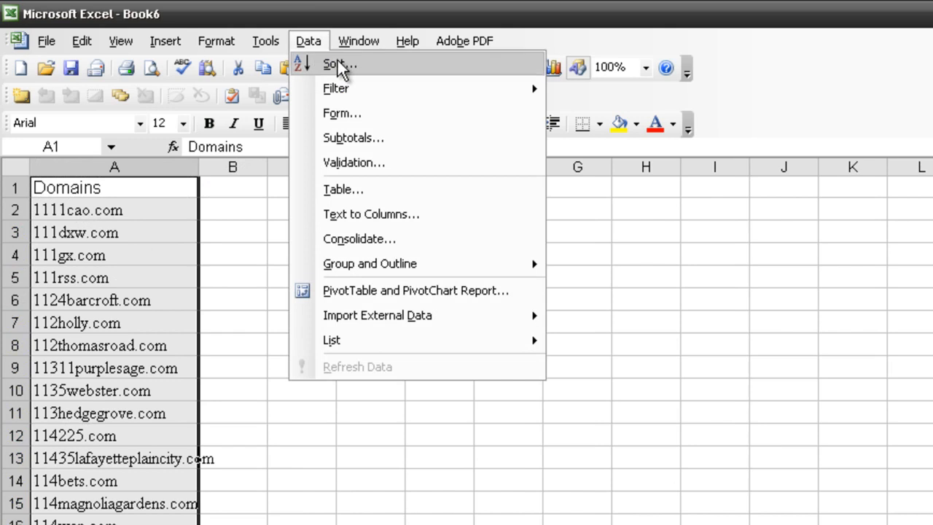
{"action": "mouse_move", "coordinate": [385, 92]}
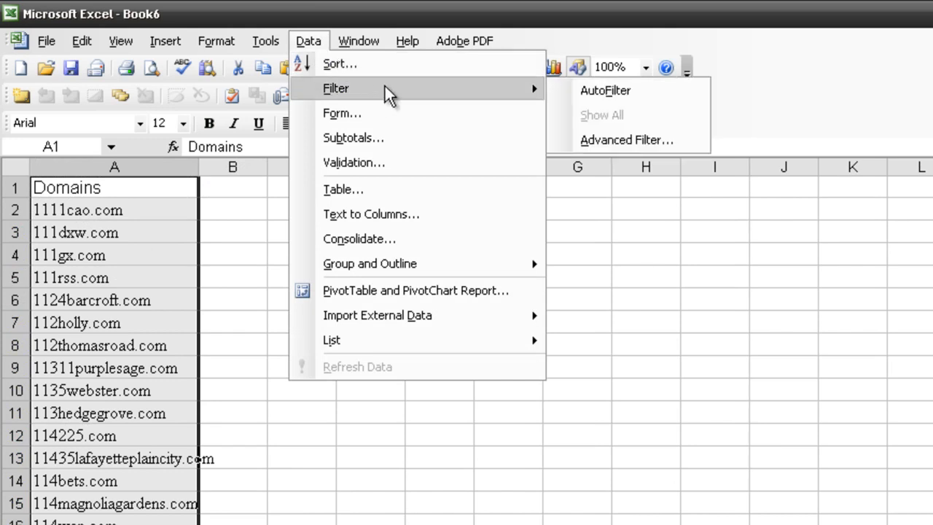
{"action": "left_click", "coordinate": [580, 90]}
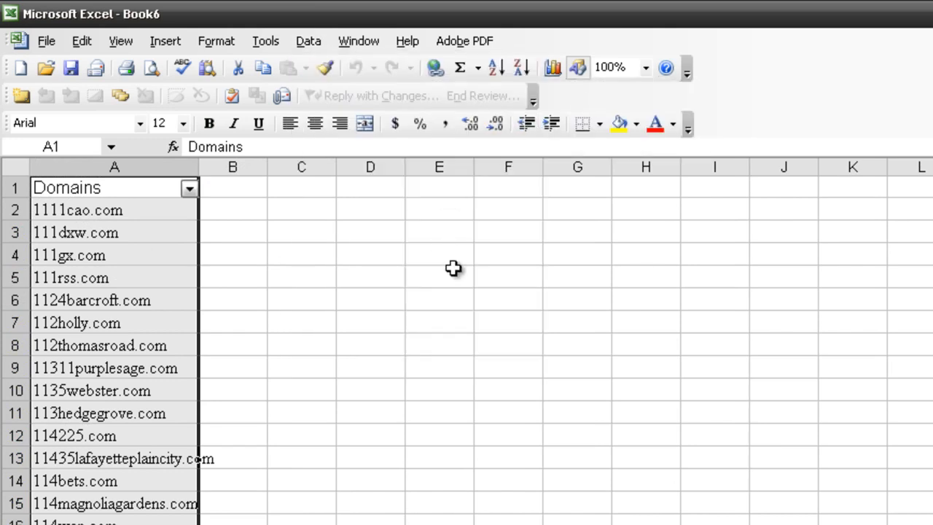
- Start a custom filter on the Domains column with the first condition "does not contain" set to 1
{"action": "left_click", "coordinate": [188, 189]}
{"action": "left_click", "coordinate": [109, 230]}
{"action": "left_click", "coordinate": [572, 338]}
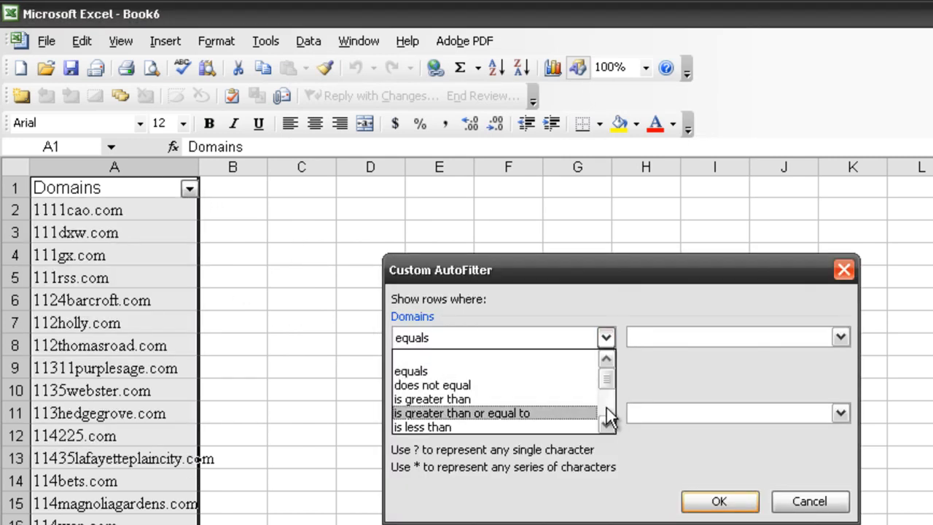
{"action": "left_click_drag", "start_coordinate": [609, 375], "coordinate": [609, 422]}
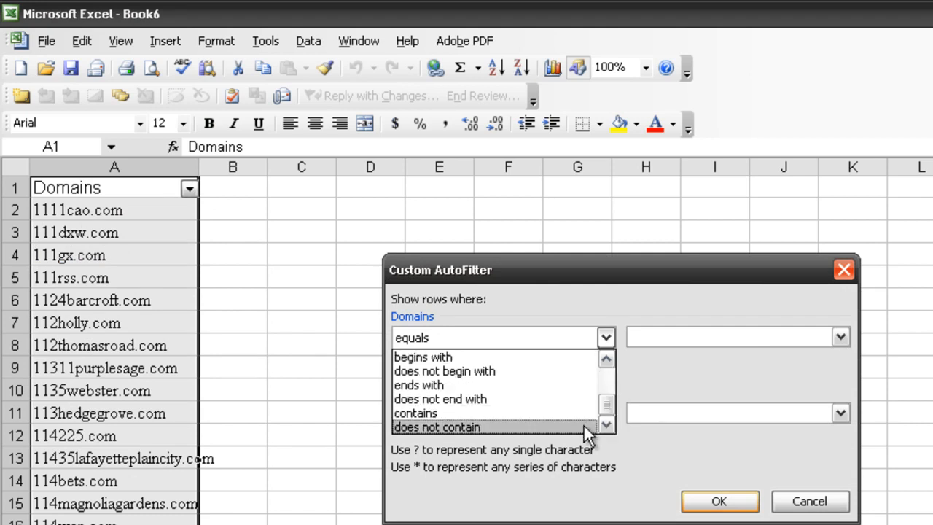
{"action": "left_click", "coordinate": [584, 426]}
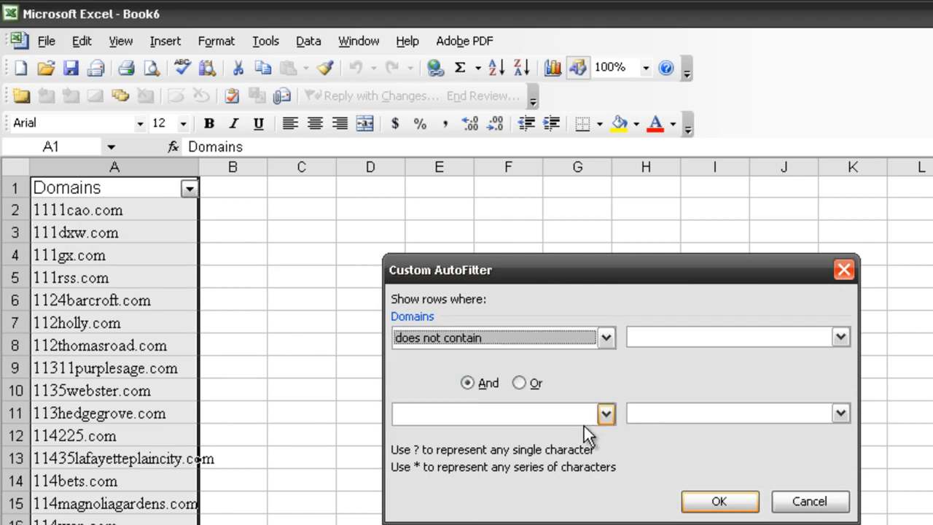
{"action": "left_click", "coordinate": [644, 337]}
{"action": "type", "text": "1"}
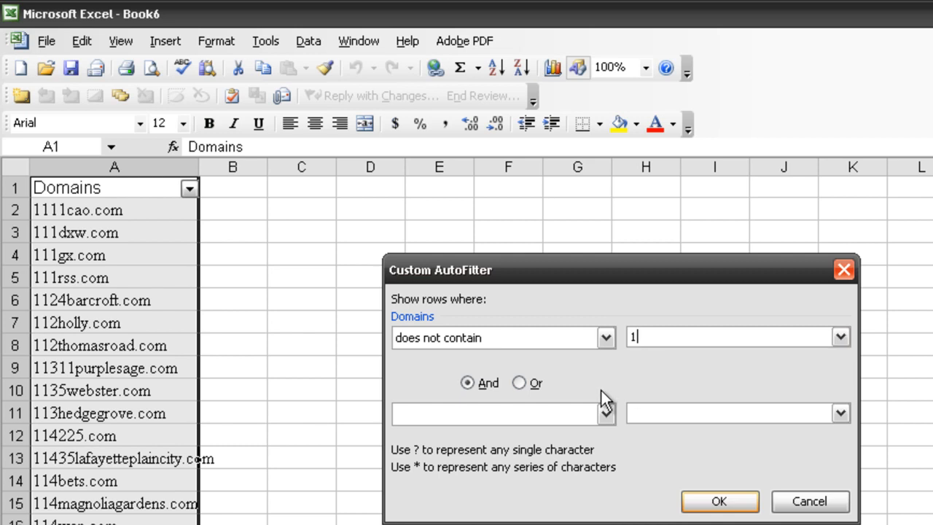
- Add a second And condition "does not contain" 2 and apply the custom filter
{"action": "left_click", "coordinate": [605, 413]}
{"action": "left_click_drag", "start_coordinate": [609, 456], "coordinate": [605, 498]}
{"action": "left_click", "coordinate": [576, 503]}
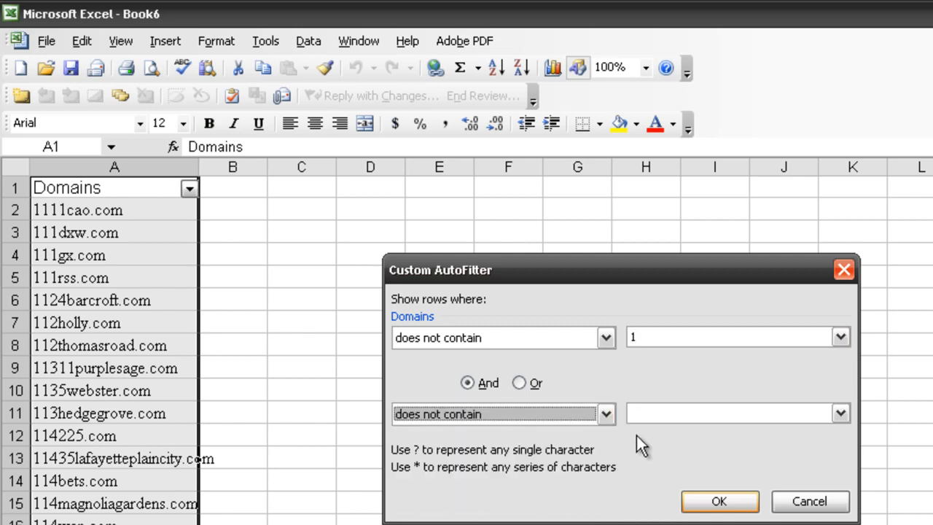
{"action": "left_click", "coordinate": [646, 417]}
{"action": "type", "text": "2"}
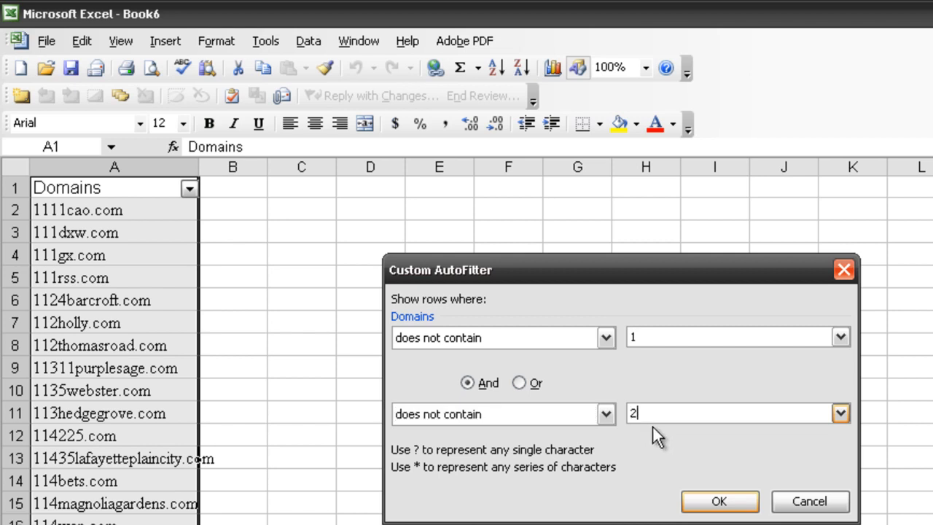
{"action": "left_click", "coordinate": [703, 502]}
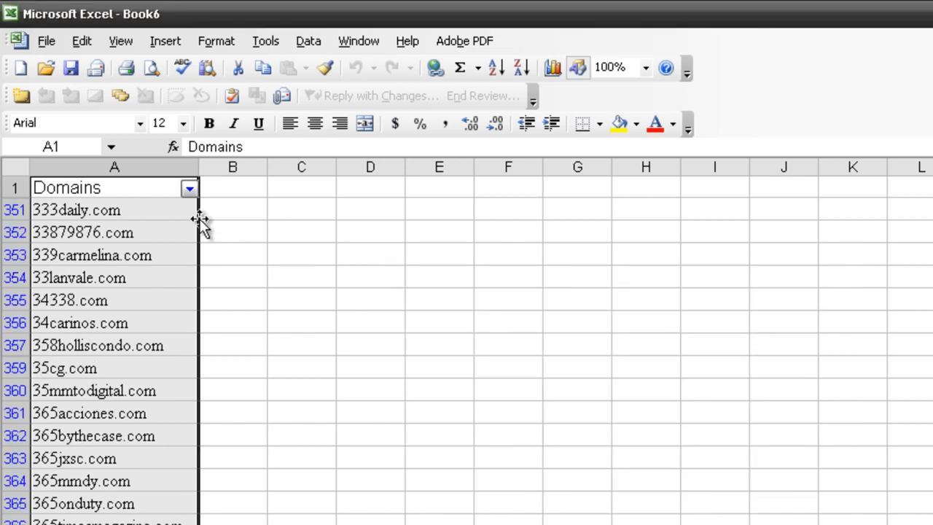
- Copy the newly filtered Domains column into column A of another new workbook
{"action": "key", "text": "ctrl+c"}
{"action": "left_click", "coordinate": [31, 75]}
{"action": "key", "text": "ctrl+v"}
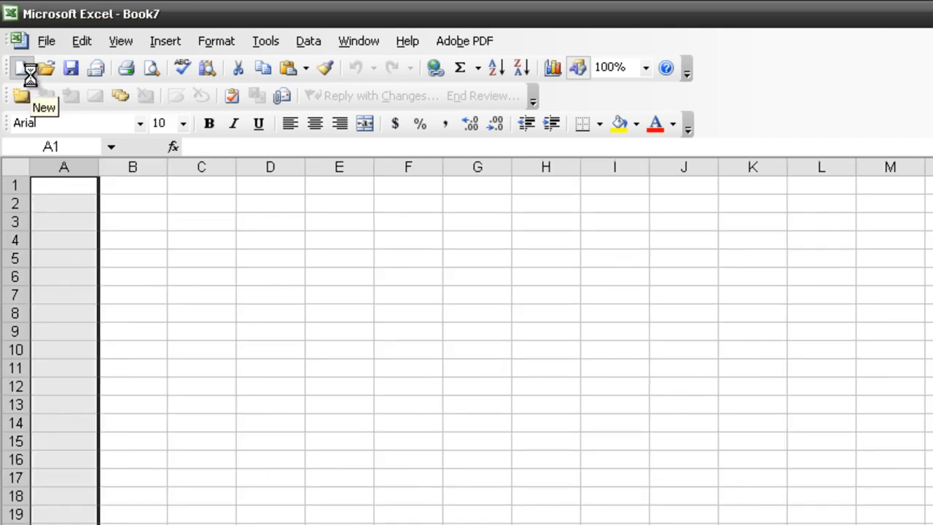
- Turn on AutoFilter for the Domains column in this latest workbook
{"action": "left_click", "coordinate": [306, 42]}
{"action": "mouse_move", "coordinate": [451, 96]}
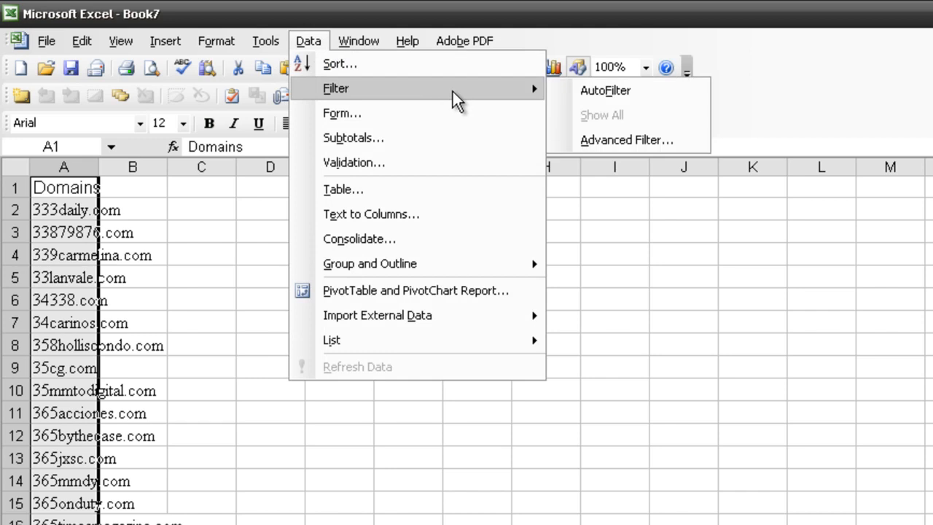
{"action": "left_click", "coordinate": [575, 93]}
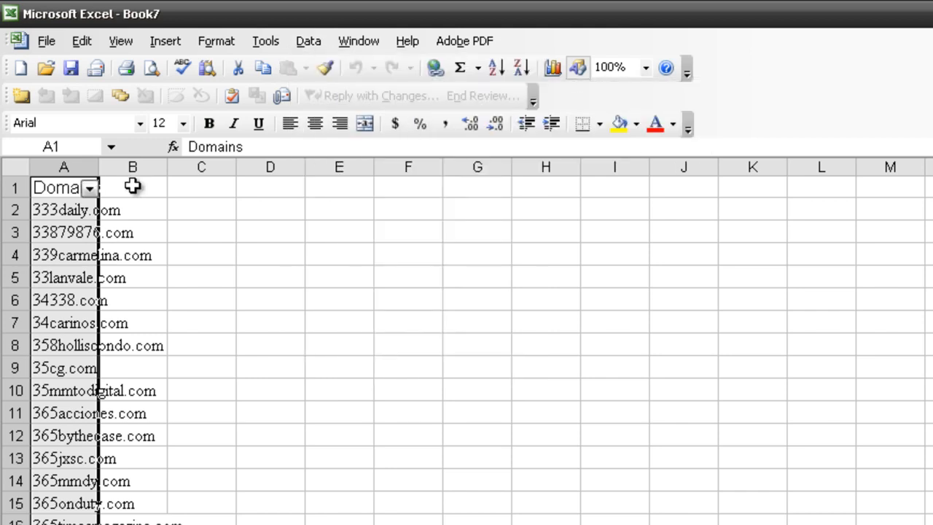
- Start a custom filter on the Domains column with the first condition "does not contain" set to 3
{"action": "left_click", "coordinate": [88, 190]}
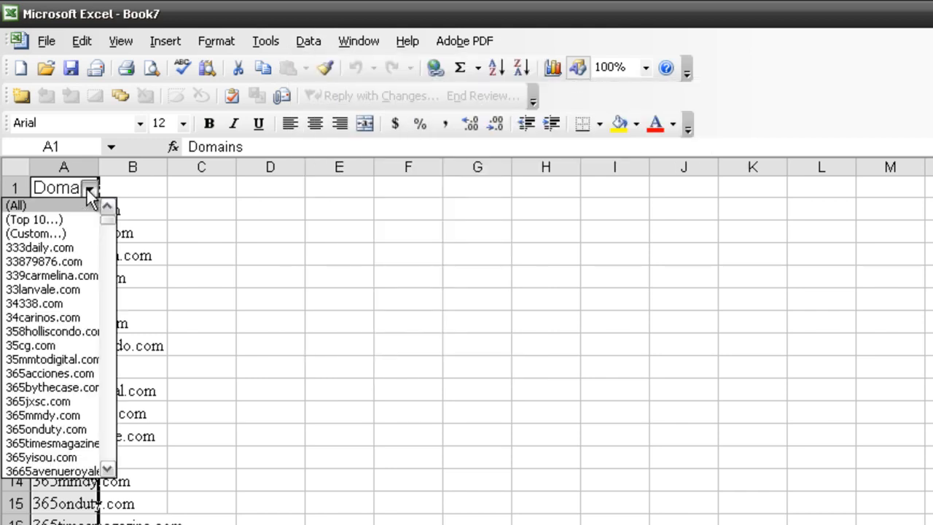
{"action": "left_click", "coordinate": [69, 234]}
{"action": "left_click", "coordinate": [604, 338]}
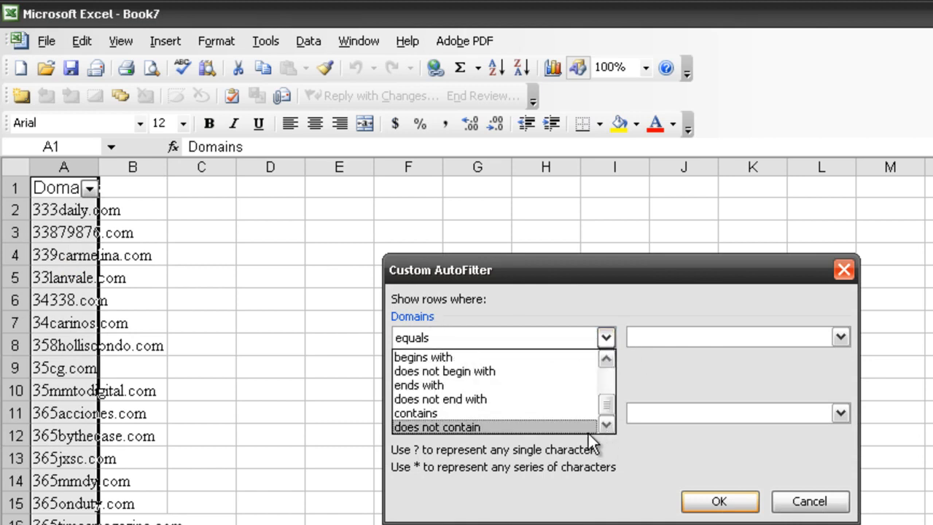
{"action": "left_click", "coordinate": [582, 426]}
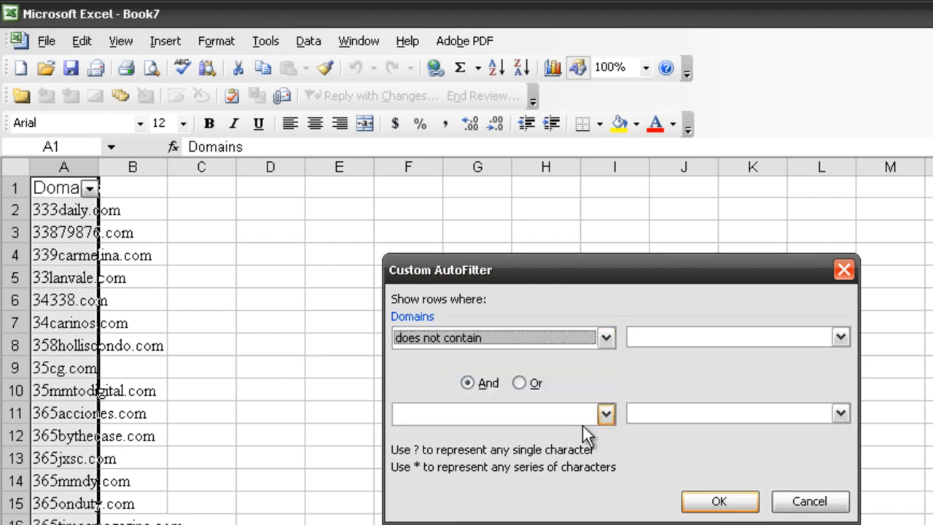
{"action": "left_click", "coordinate": [655, 341]}
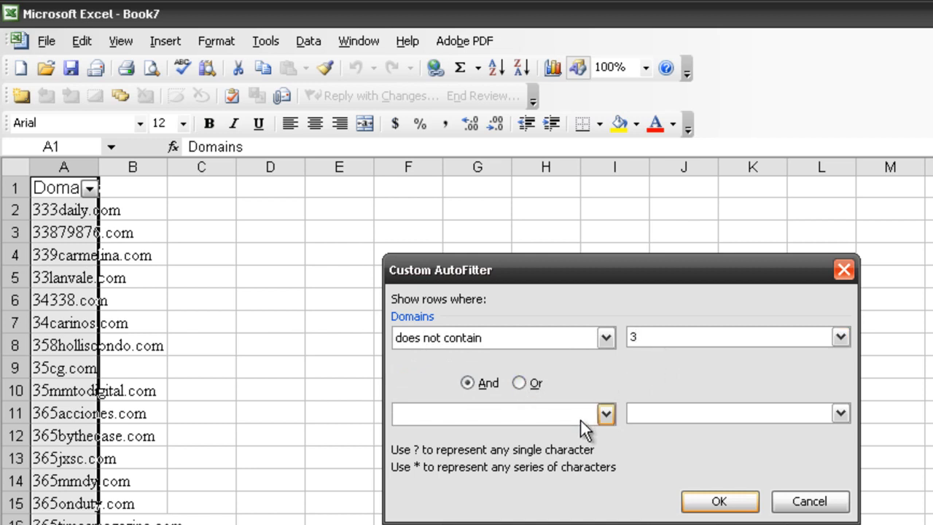
- Add a second And condition "does not contain" 4 and apply the custom filter
{"action": "left_click", "coordinate": [601, 416]}
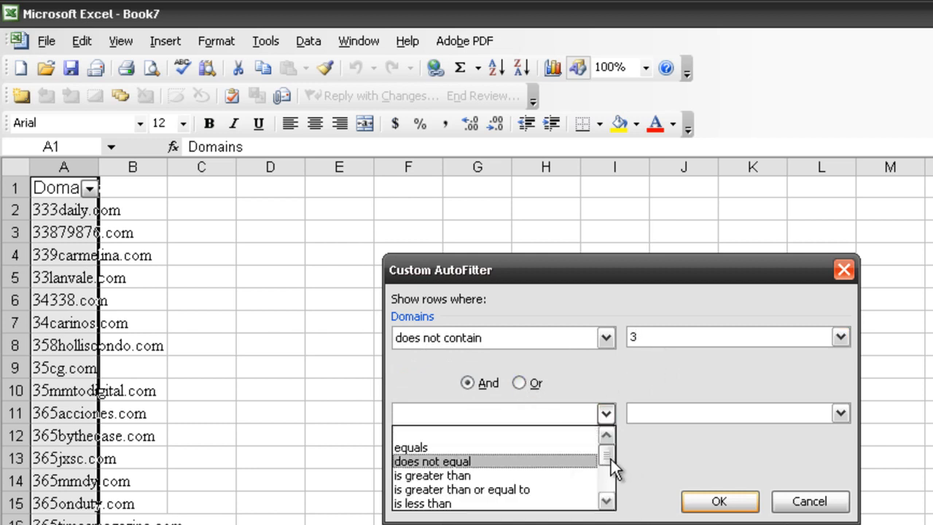
{"action": "left_click_drag", "start_coordinate": [611, 459], "coordinate": [618, 510]}
{"action": "left_click", "coordinate": [589, 503]}
{"action": "left_click", "coordinate": [655, 416]}
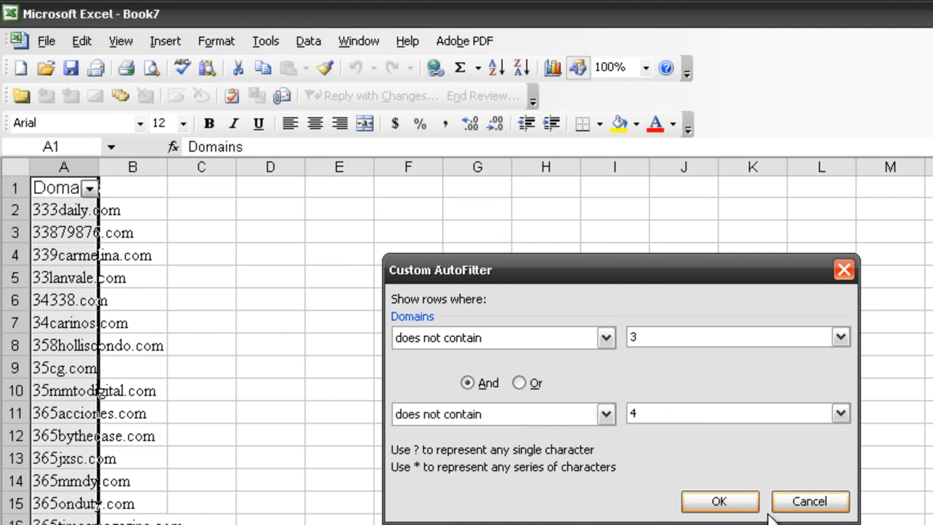
{"action": "left_click", "coordinate": [733, 502]}
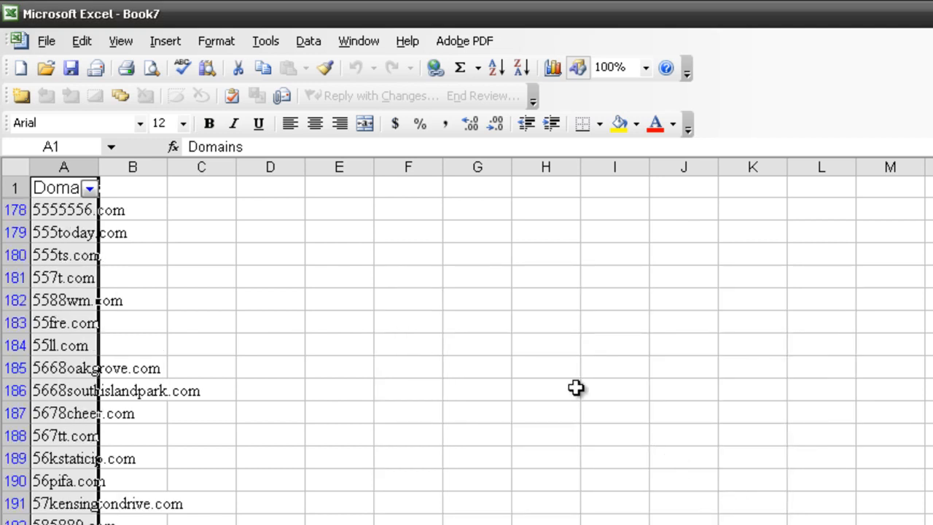
- Copy the Domains column filtered for 3 and 4 into column A of a new workbook
{"action": "key", "text": "ctrl+c"}
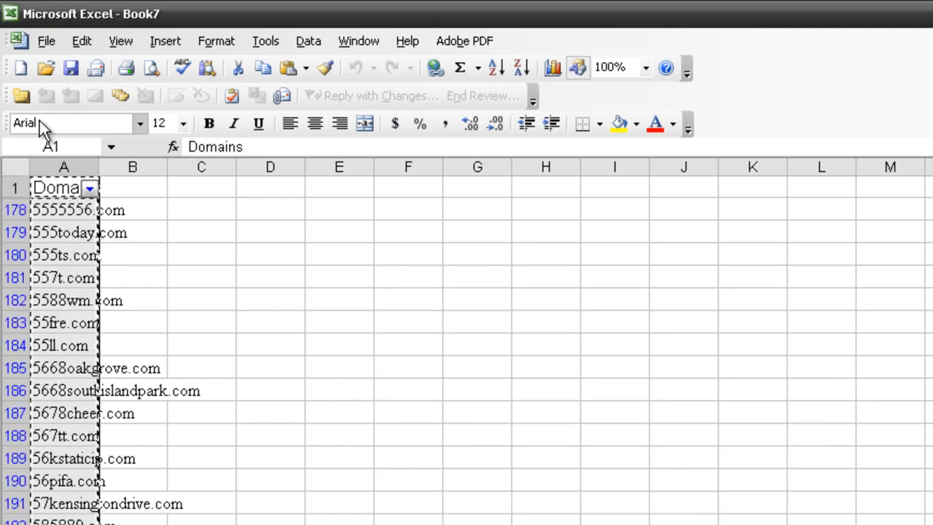
{"action": "left_click", "coordinate": [20, 68]}
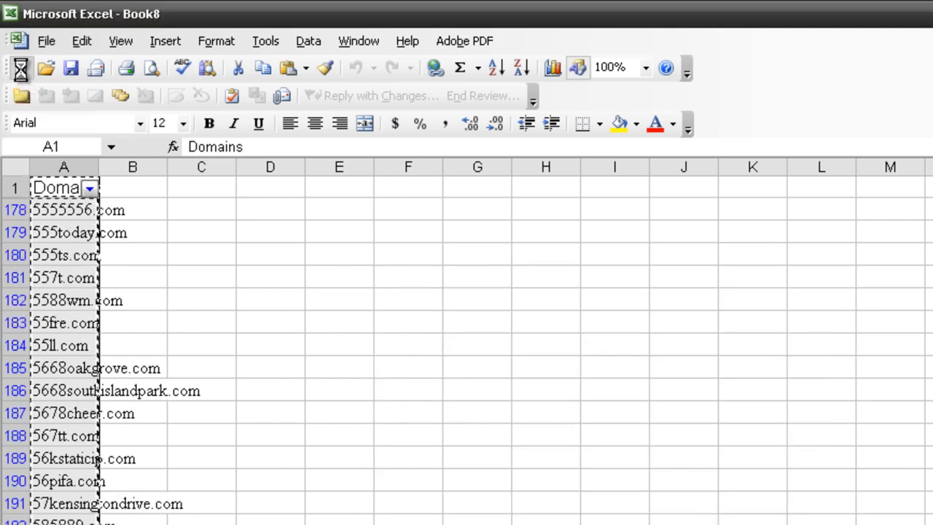
{"action": "left_click", "coordinate": [76, 157]}
{"action": "key", "text": "ctrl+v"}
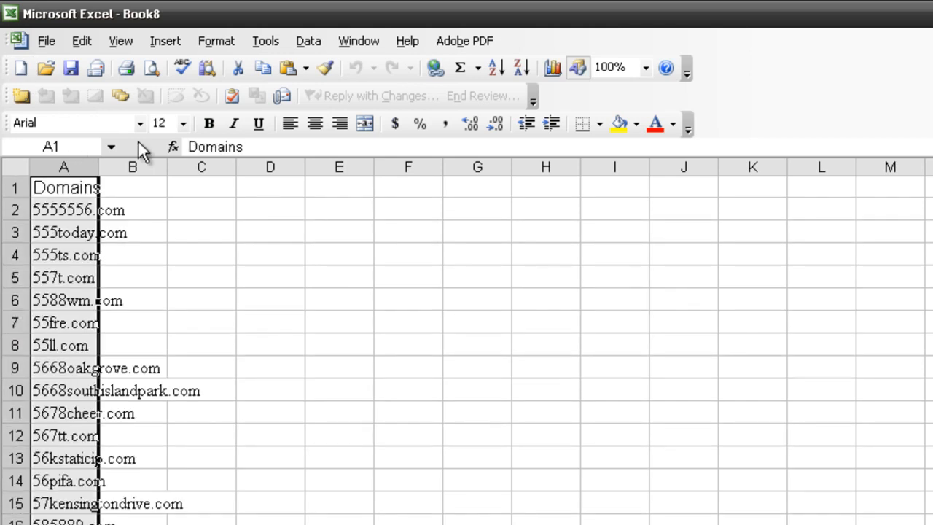
- Turn on AutoFilter for the Domains column in the new workbook
{"action": "left_click", "coordinate": [308, 44]}
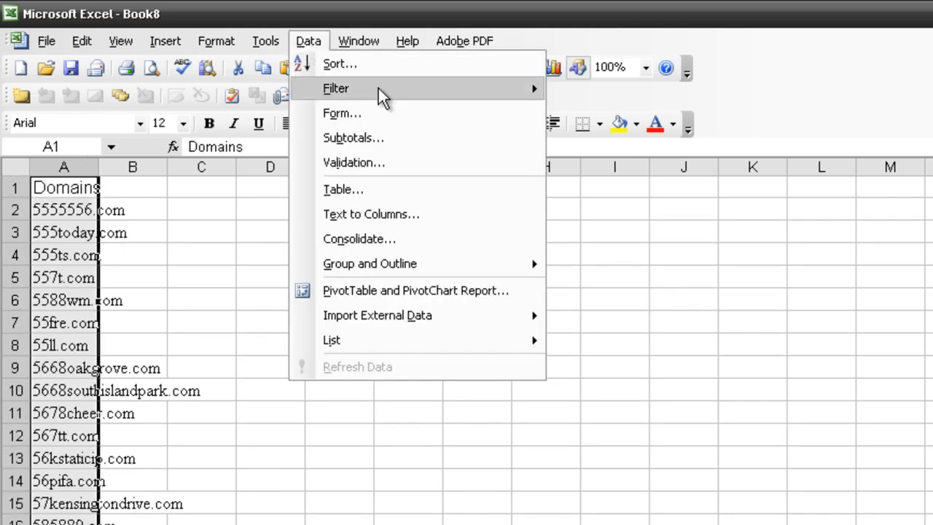
{"action": "mouse_move", "coordinate": [523, 89]}
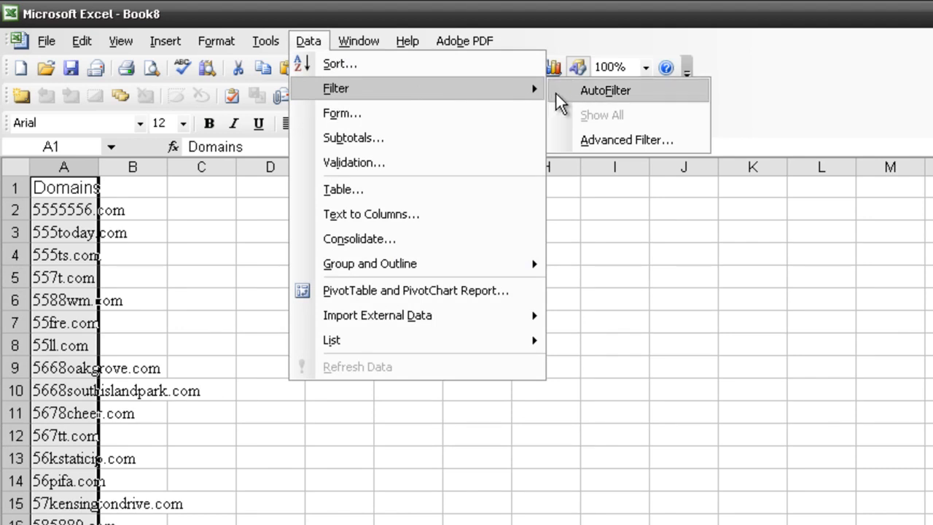
{"action": "left_click", "coordinate": [559, 95]}
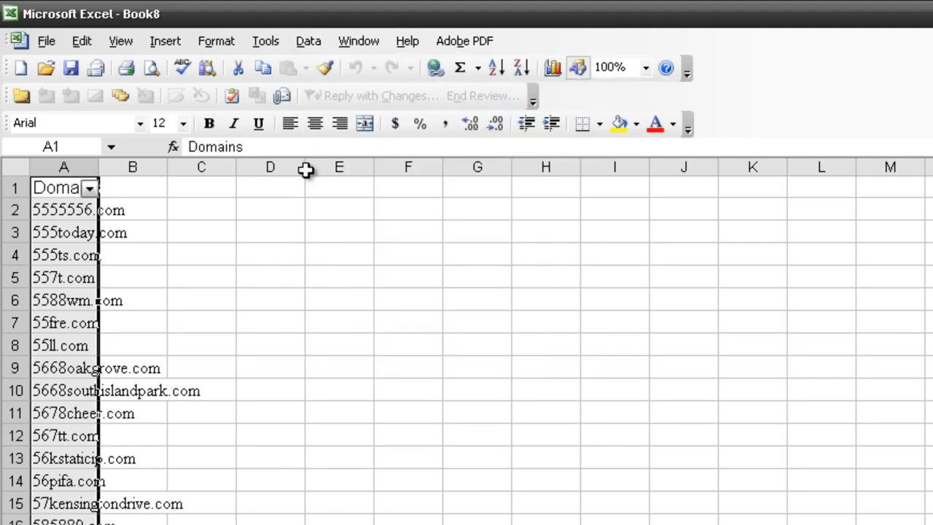
- Start a custom filter on the Domains column with the first condition "does not contain" set to 5
{"action": "left_click", "coordinate": [91, 189]}
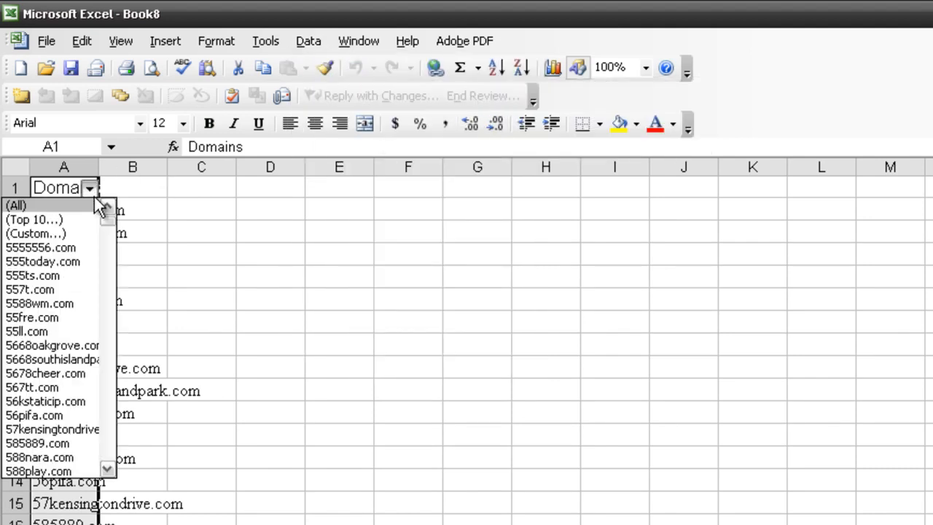
{"action": "left_click", "coordinate": [77, 237]}
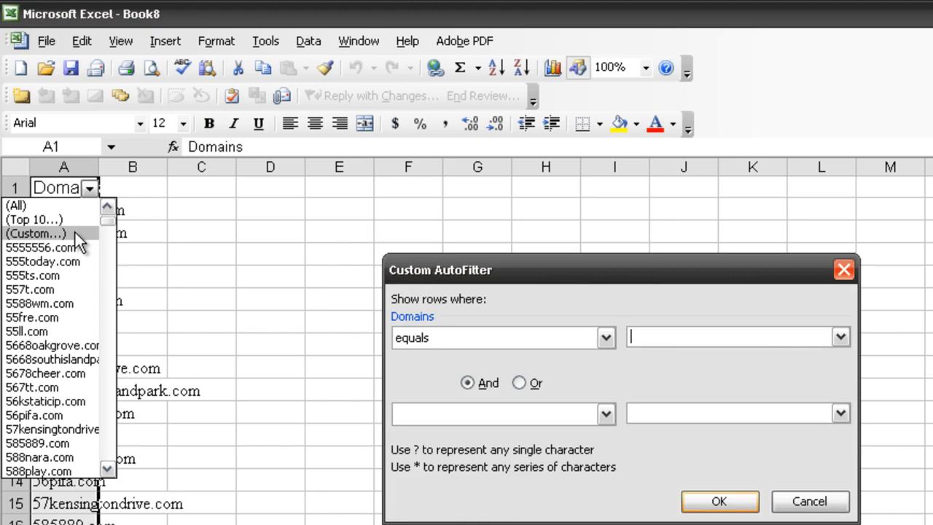
{"action": "left_click", "coordinate": [589, 342]}
{"action": "left_click_drag", "start_coordinate": [602, 373], "coordinate": [604, 423]}
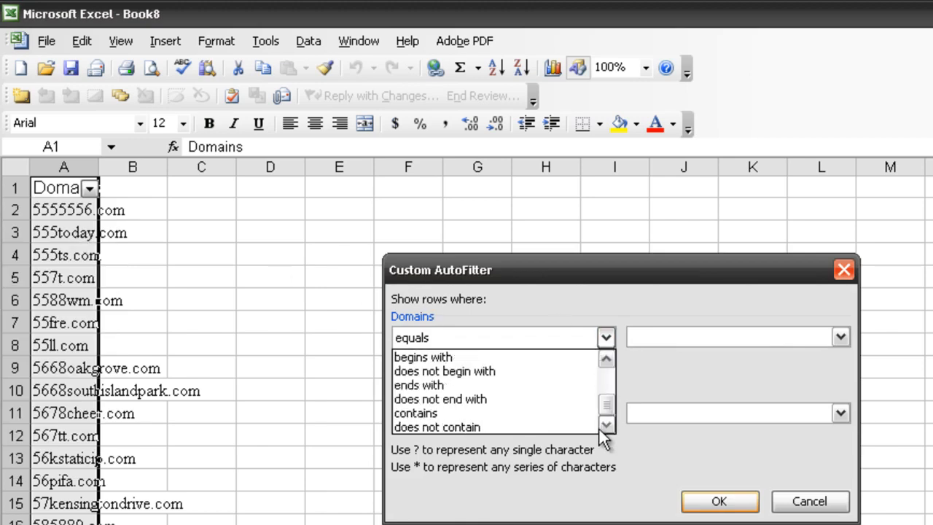
{"action": "left_click", "coordinate": [593, 427]}
{"action": "left_click", "coordinate": [679, 339]}
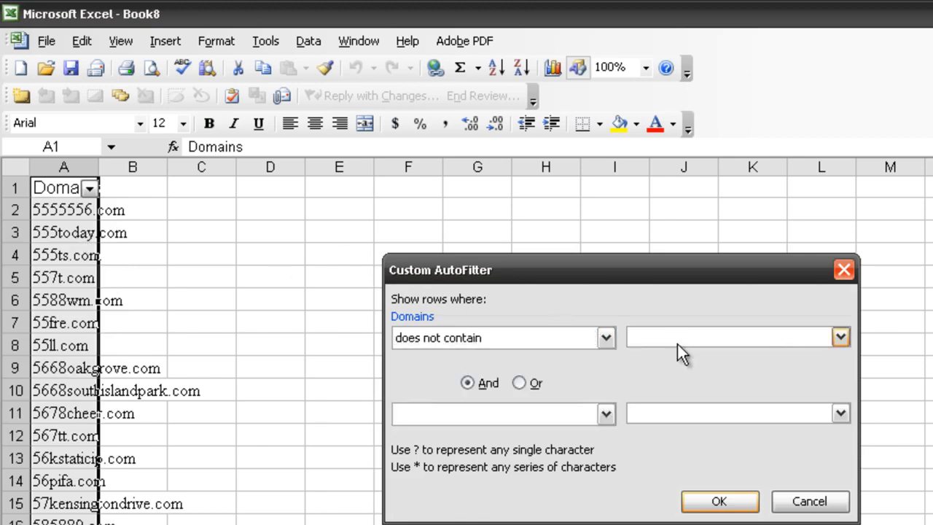
{"action": "type", "text": "5"}
- Add a second And condition "does not contain" 6 and apply the custom filter
{"action": "left_click", "coordinate": [597, 421]}
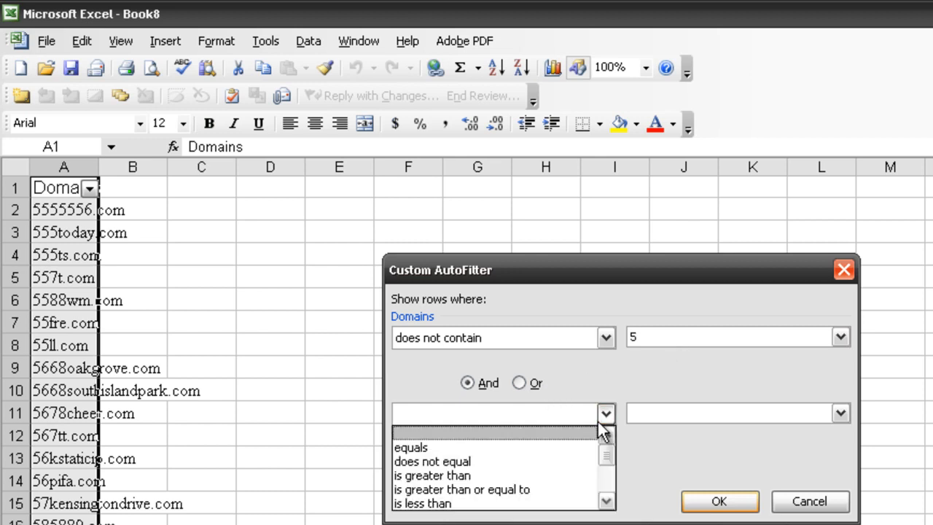
{"action": "left_click_drag", "start_coordinate": [608, 452], "coordinate": [610, 500]}
{"action": "left_click", "coordinate": [589, 503]}
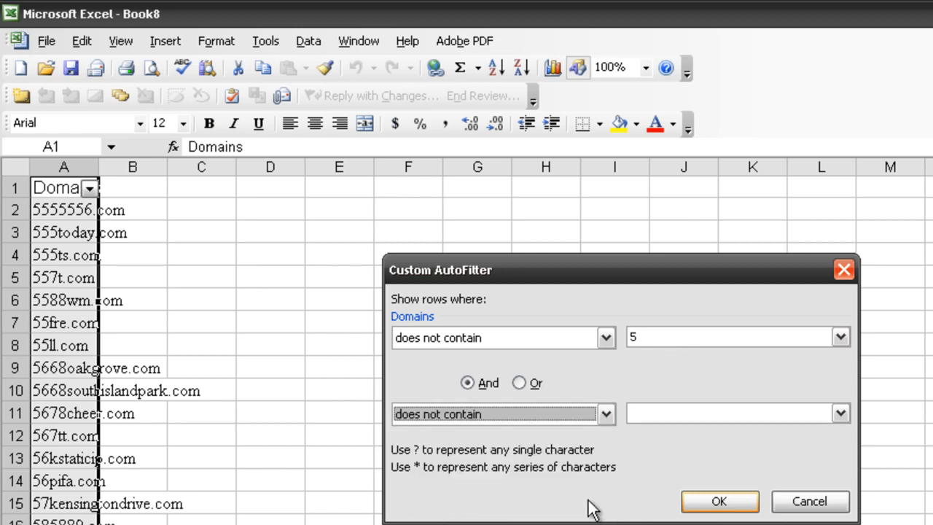
{"action": "left_click", "coordinate": [656, 414]}
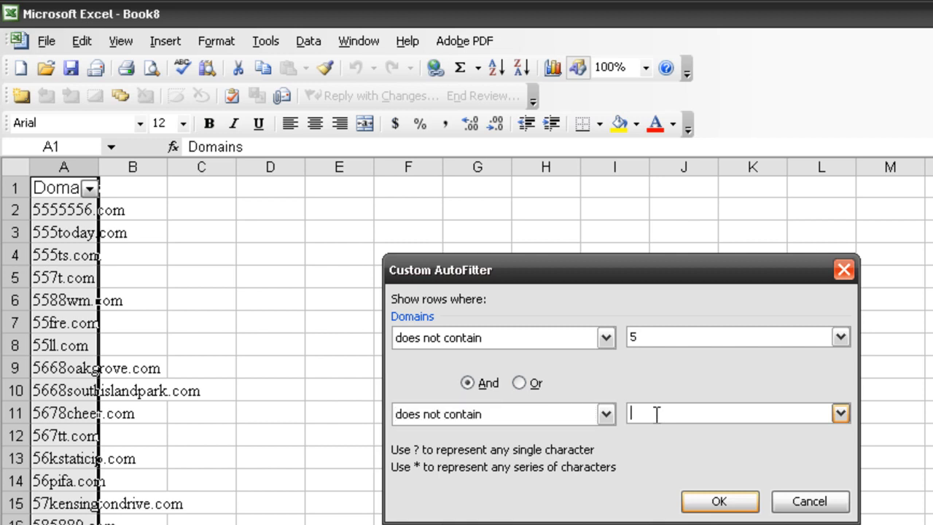
{"action": "type", "text": "6"}
{"action": "left_click", "coordinate": [718, 502]}
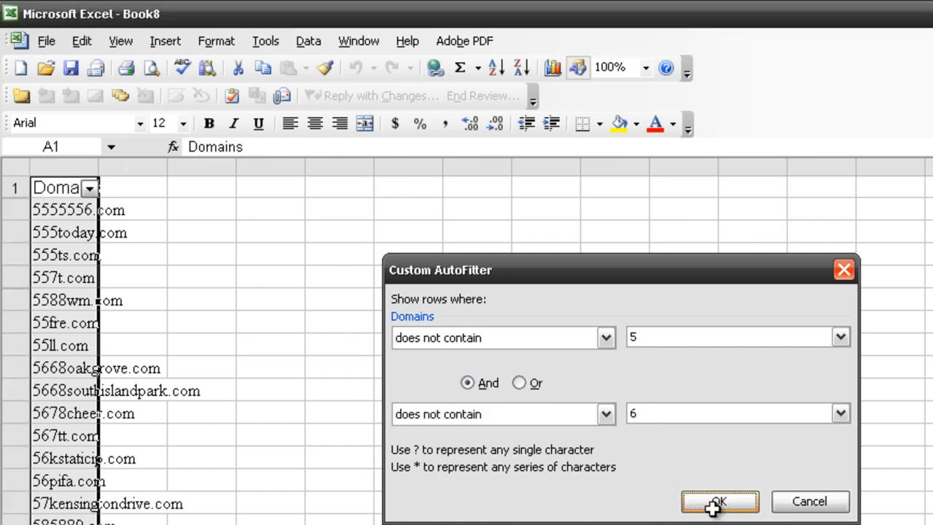
- Copy the Domains column filtered for 5 and 6 into column A of another new workbook
{"action": "key", "text": "ctrl+c"}
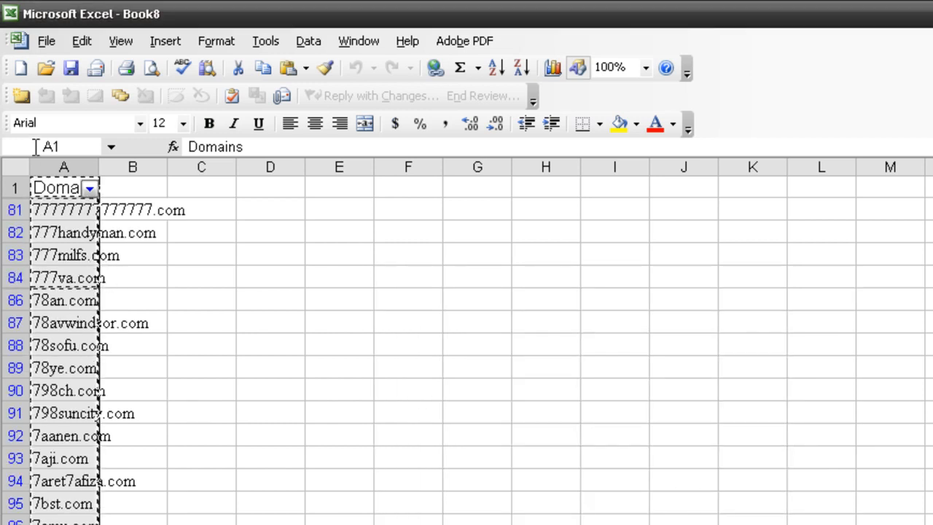
{"action": "left_click", "coordinate": [19, 70]}
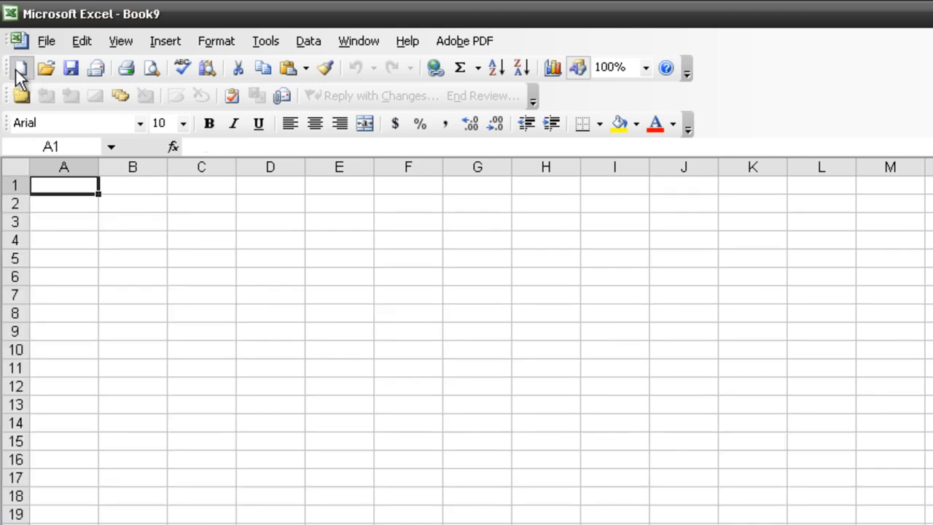
{"action": "key", "text": "ctrl+space"}
{"action": "key", "text": "ctrl+v"}
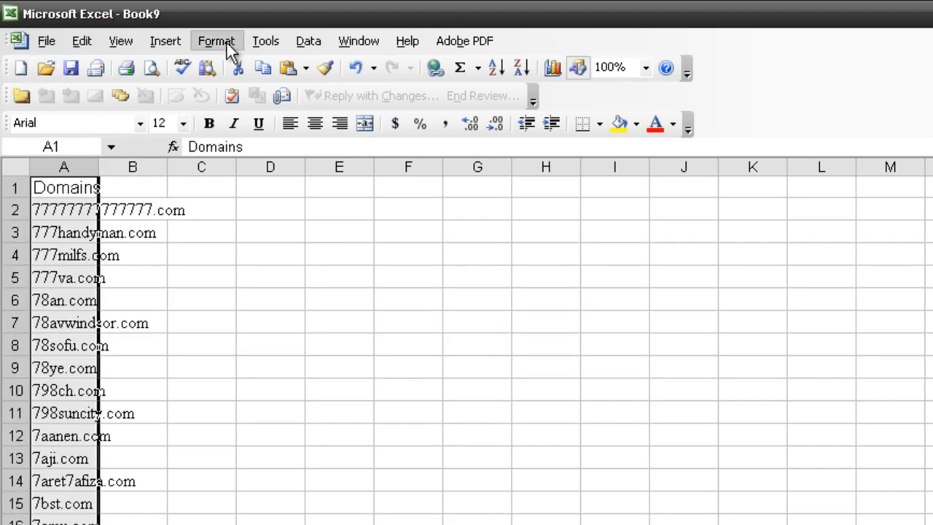
- Turn on AutoFilter for the pasted Domains column in this workbook
{"action": "left_click", "coordinate": [307, 45]}
{"action": "mouse_move", "coordinate": [420, 89]}
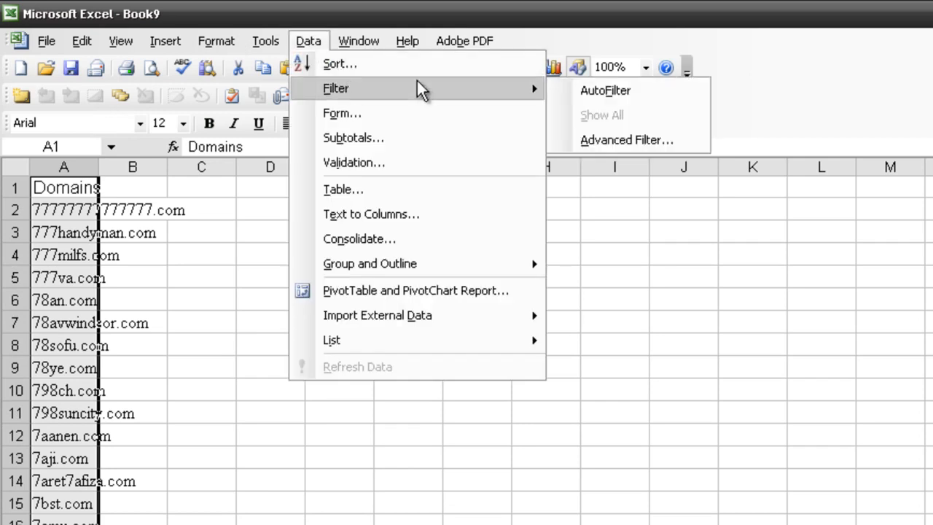
{"action": "left_click", "coordinate": [554, 93]}
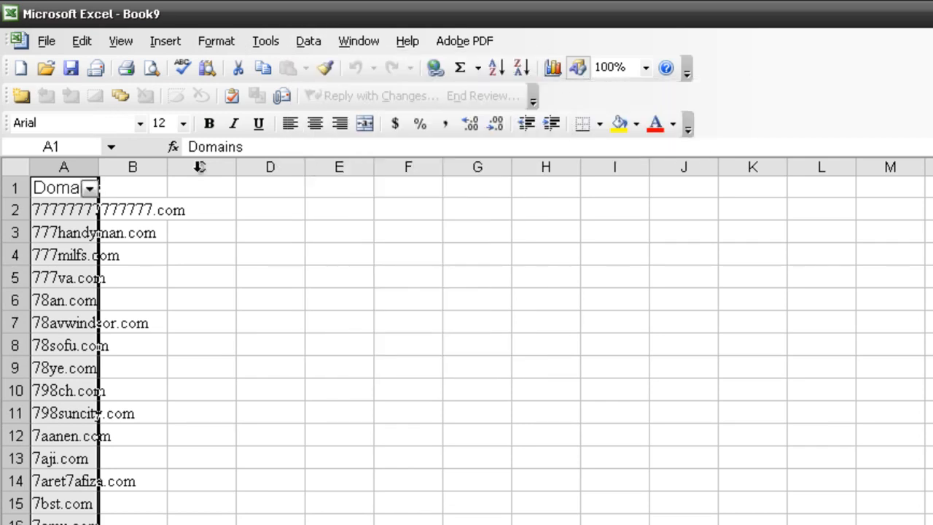
- Start a custom filter on the Domains column with the first condition "does not contain" set to 7
{"action": "left_click", "coordinate": [90, 189]}
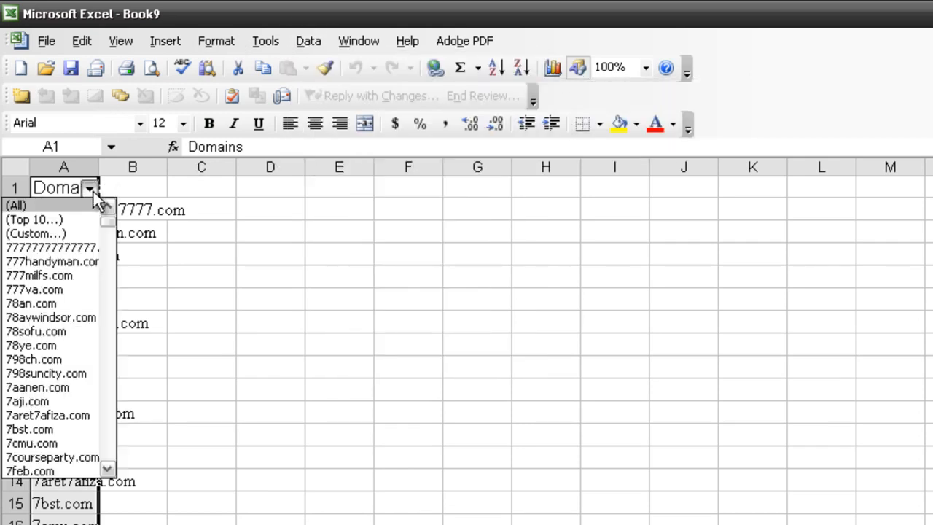
{"action": "left_click", "coordinate": [78, 232]}
{"action": "left_click", "coordinate": [493, 337]}
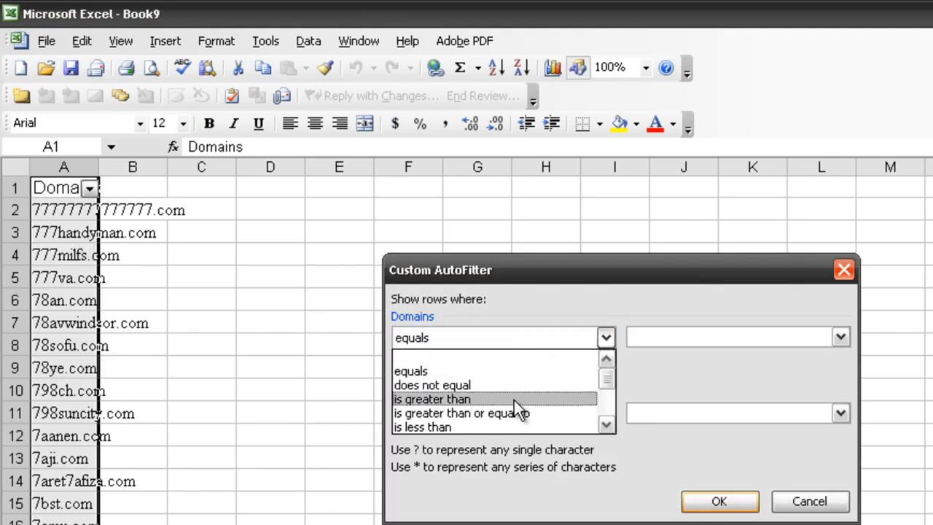
{"action": "scroll", "coordinate": [604, 405], "scroll_direction": "down", "scroll_amount": 2}
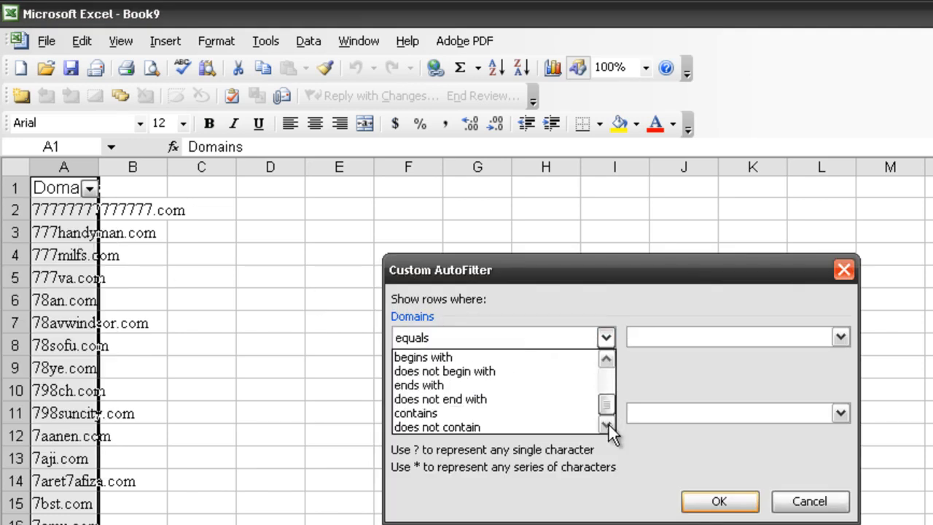
{"action": "left_click", "coordinate": [585, 428]}
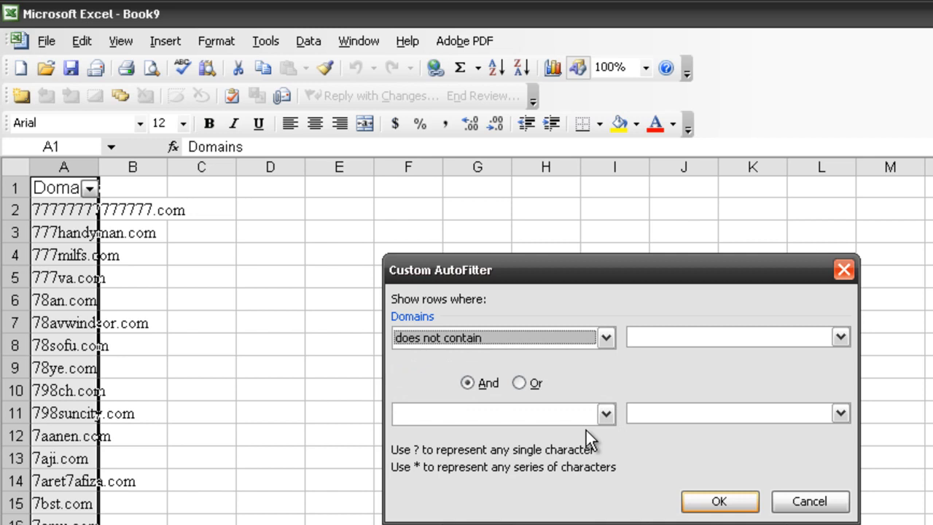
{"action": "left_click", "coordinate": [660, 340]}
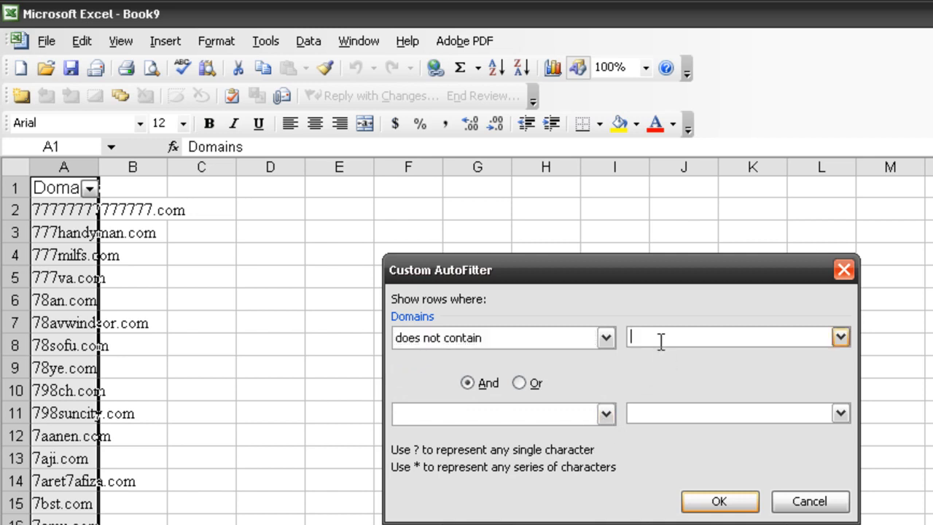
- Add a second And condition "does not contain" 8 and apply the custom filter
{"action": "left_click", "coordinate": [605, 413]}
{"action": "left_click_drag", "start_coordinate": [606, 452], "coordinate": [609, 506]}
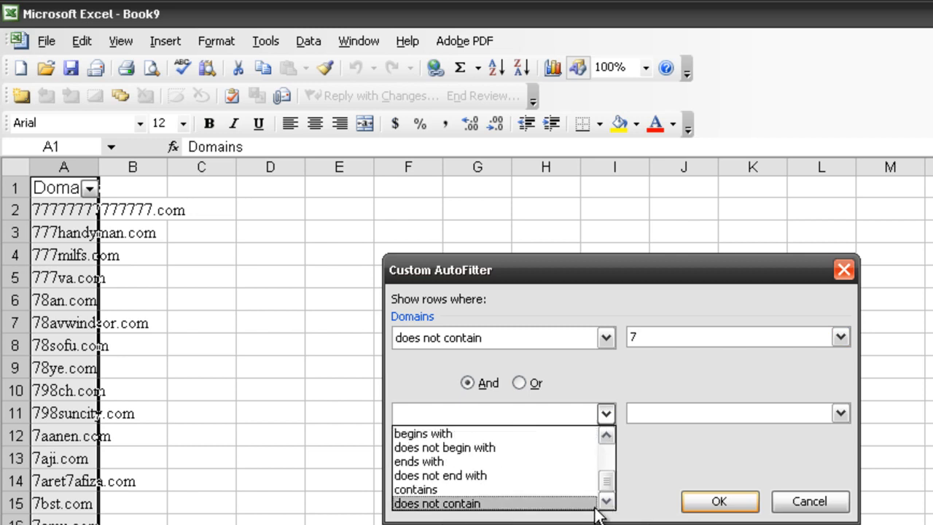
{"action": "left_click", "coordinate": [589, 503]}
{"action": "left_click", "coordinate": [648, 415]}
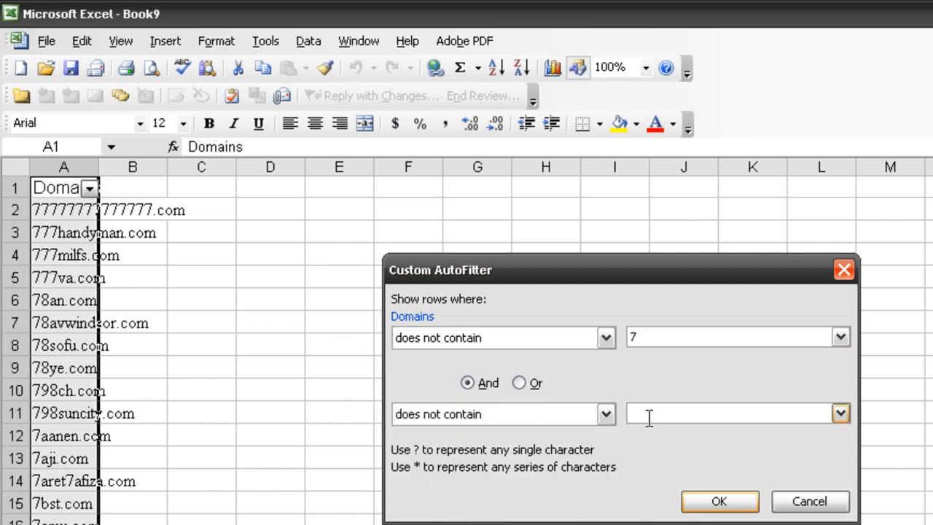
{"action": "type", "text": "8"}
{"action": "left_click", "coordinate": [708, 500]}
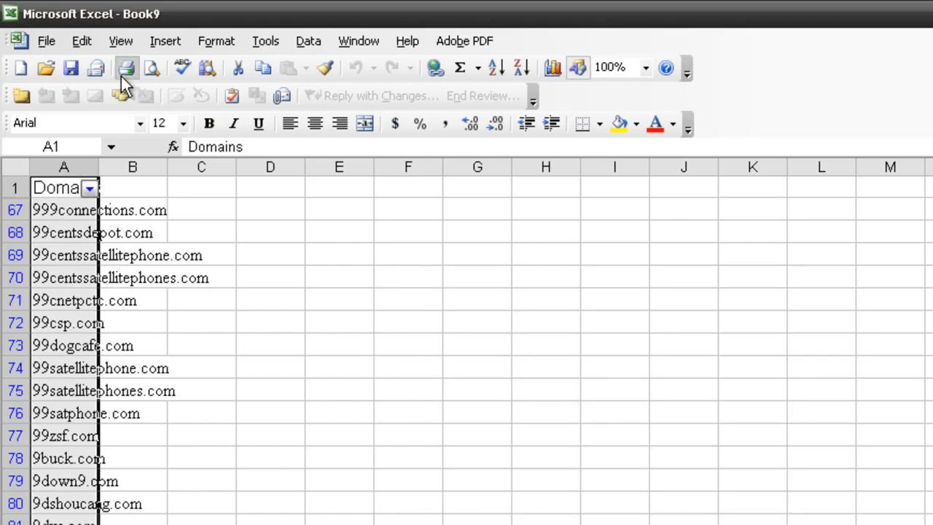
- Copy the Domains column filtered for 7 and 8 into column A of another new workbook
{"action": "key", "text": "ctrl+c"}
{"action": "left_click", "coordinate": [20, 67]}
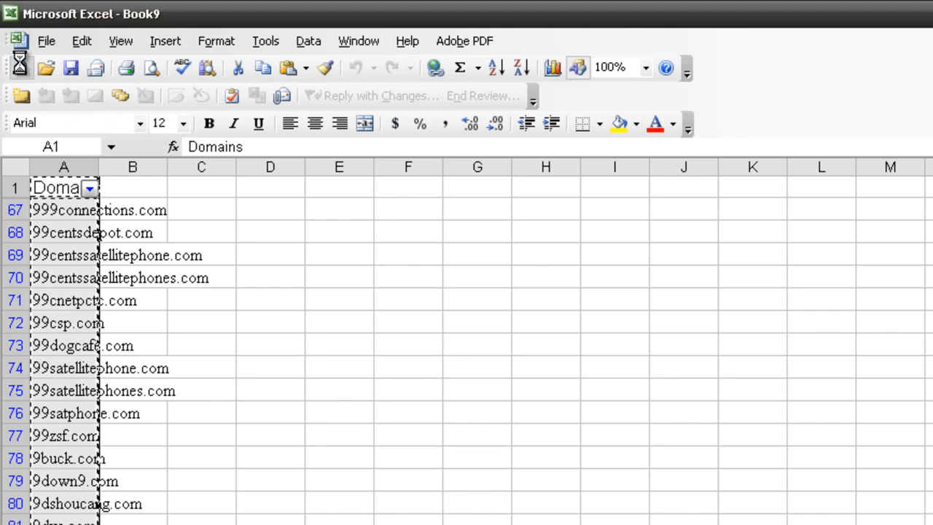
{"action": "key", "text": "ctrl+v"}
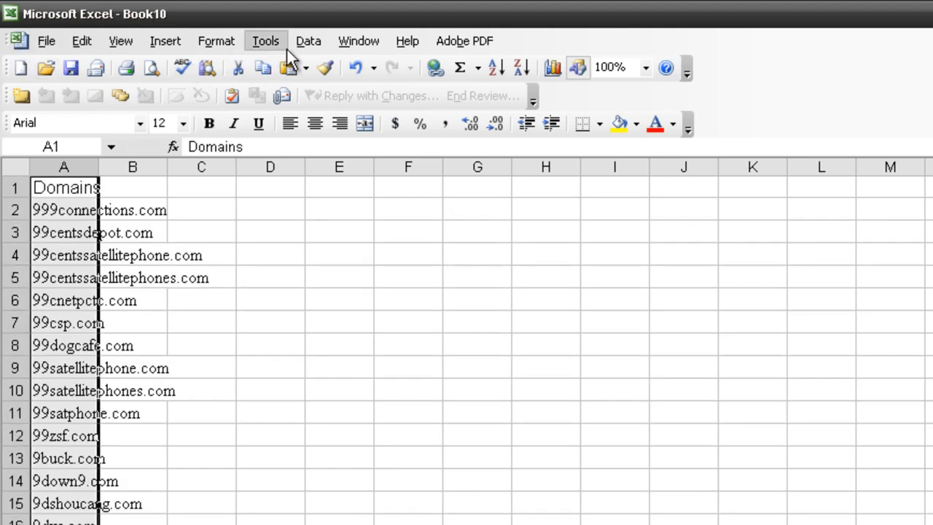
- Turn on AutoFilter for the Domains column pasted into the new workbook
{"action": "left_click", "coordinate": [308, 44]}
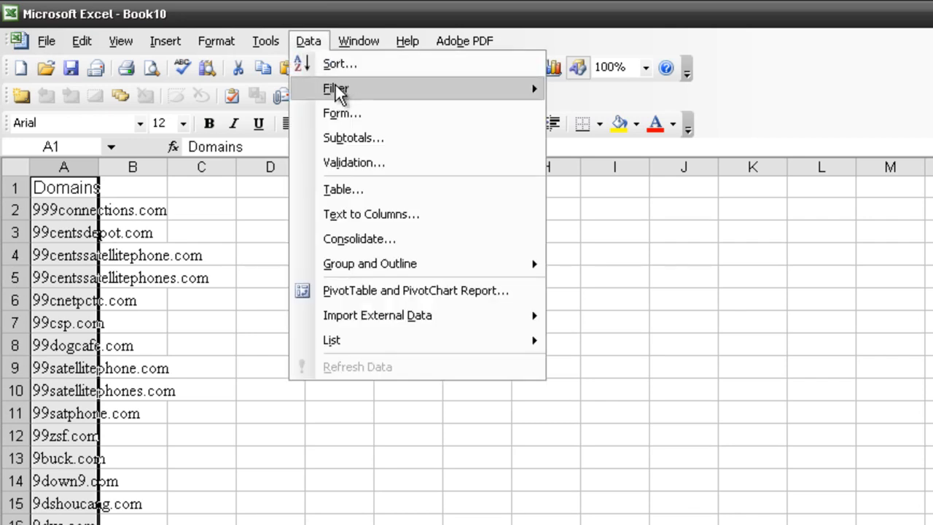
{"action": "mouse_move", "coordinate": [340, 89]}
{"action": "left_click", "coordinate": [660, 94]}
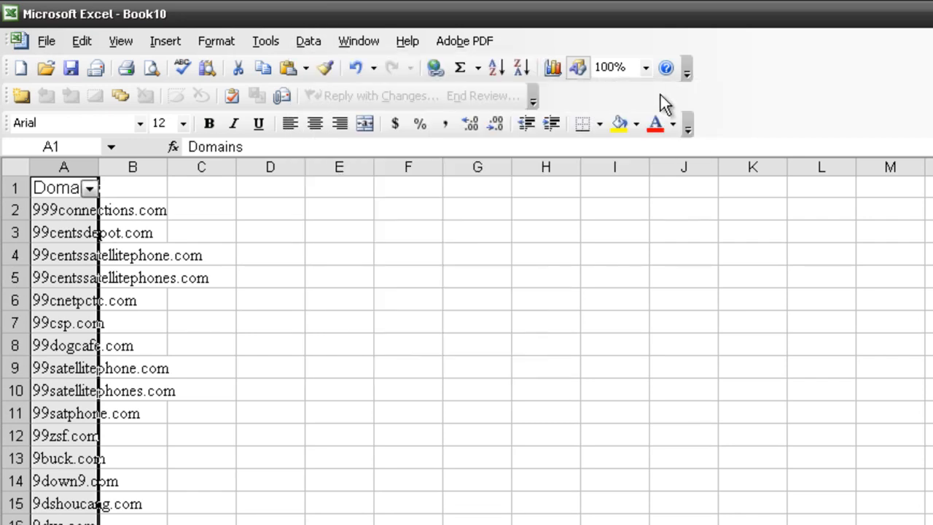
- Apply a custom filter to the Domains column with the single condition "does not contain" 9
{"action": "left_click", "coordinate": [87, 190]}
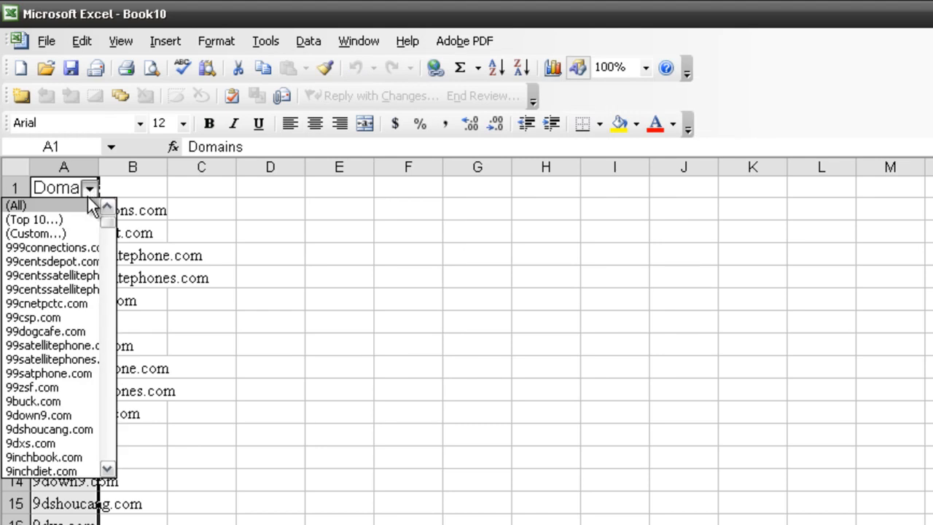
{"action": "left_click", "coordinate": [75, 232]}
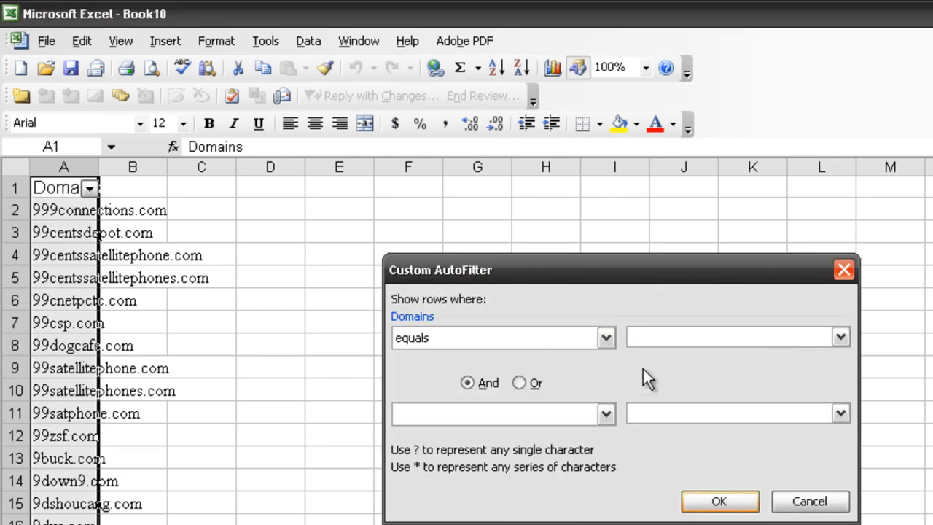
{"action": "left_click", "coordinate": [605, 337]}
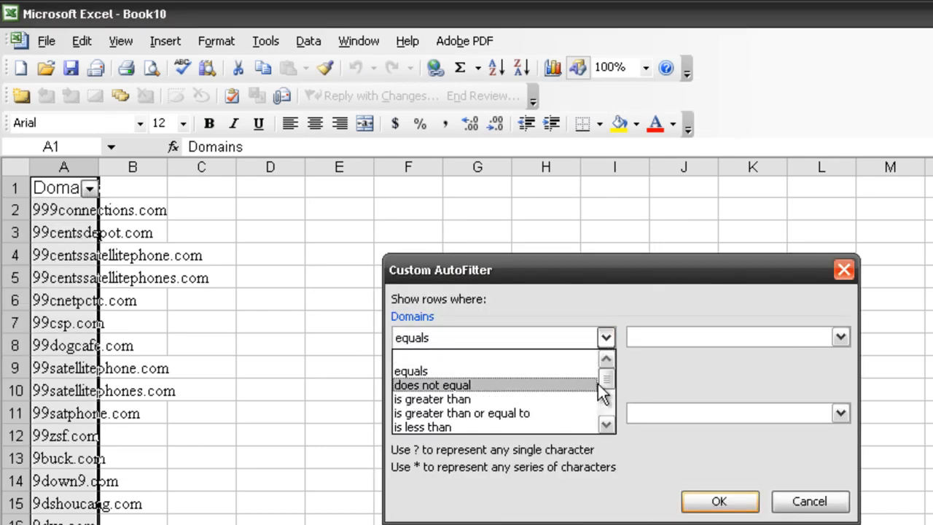
{"action": "scroll", "coordinate": [606, 401], "scroll_direction": "down", "scroll_amount": 1}
{"action": "left_click_drag", "start_coordinate": [606, 401], "coordinate": [604, 425]}
{"action": "left_click", "coordinate": [572, 435]}
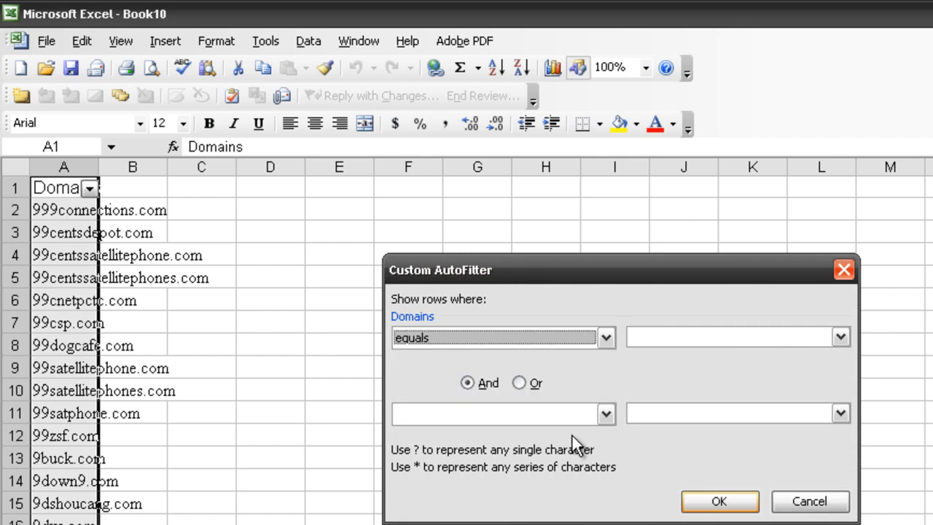
{"action": "left_click", "coordinate": [605, 337]}
{"action": "left_click_drag", "start_coordinate": [609, 385], "coordinate": [611, 415]}
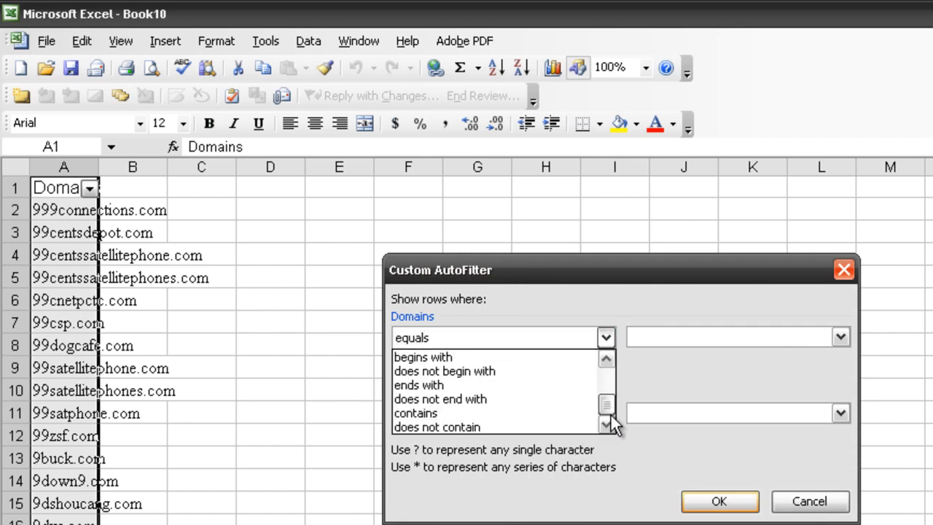
{"action": "left_click", "coordinate": [576, 427]}
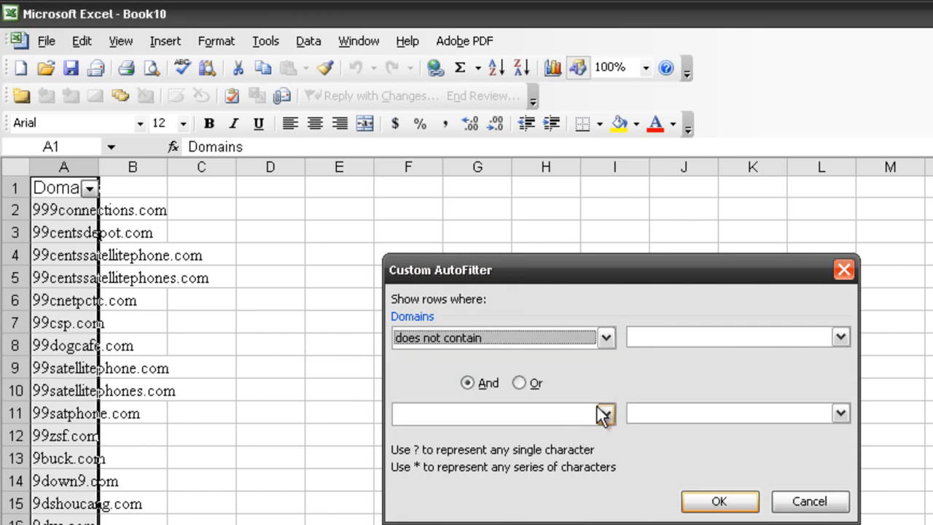
{"action": "left_click", "coordinate": [638, 337]}
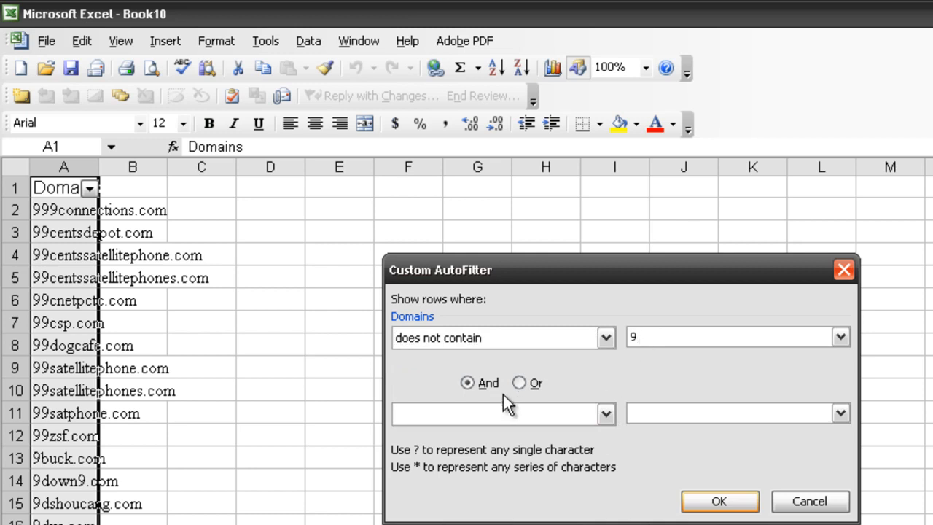
{"action": "left_click", "coordinate": [708, 503]}
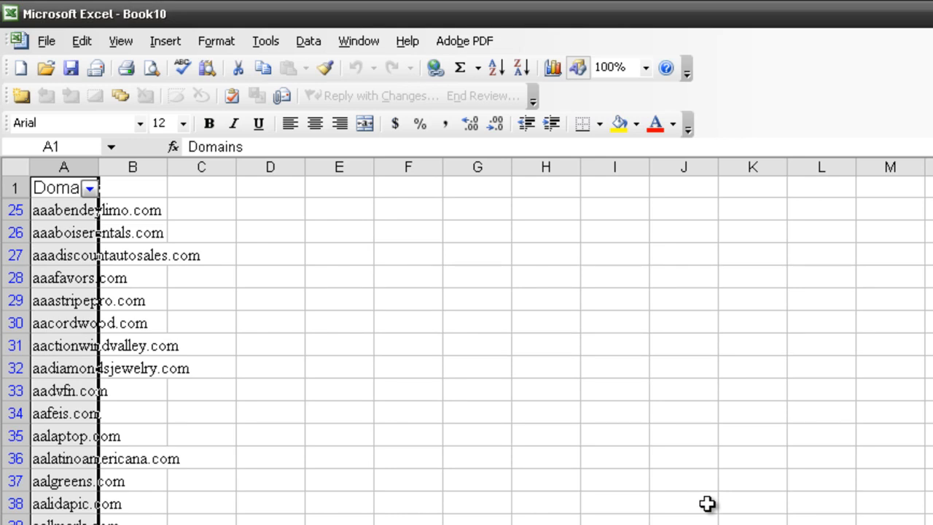
- Copy the Domains column filtered for 9 into column A of another new workbook
{"action": "key", "text": "ctrl+c"}
{"action": "left_click", "coordinate": [19, 68]}
{"action": "key", "text": "ctrl+v"}
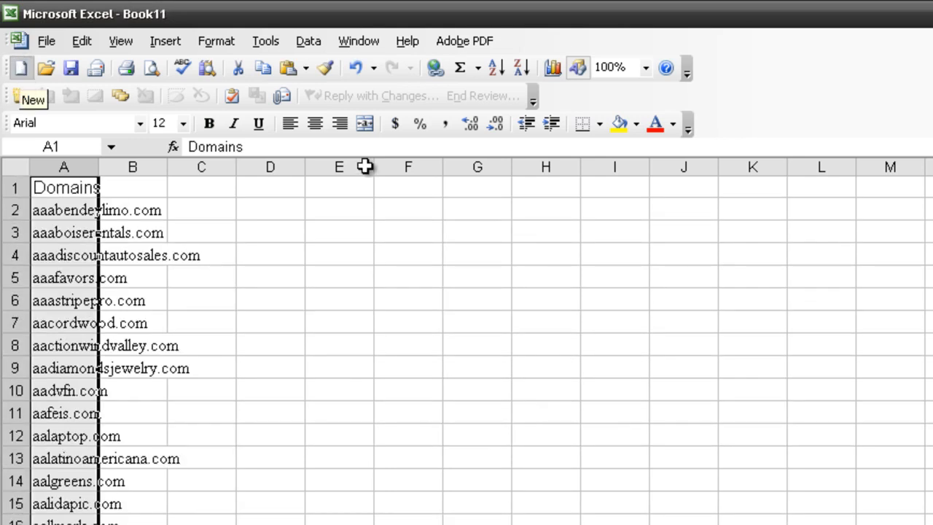
- Examine the cleaned domain list down to its last row for leftover digits or hyphens and the number of remaining domains
{"action": "scroll", "coordinate": [466, 341], "scroll_direction": "down", "scroll_amount": 20}
{"action": "scroll", "coordinate": [466, 341], "scroll_direction": "up", "scroll_amount": 20}
{"action": "left_click", "coordinate": [383, 448]}
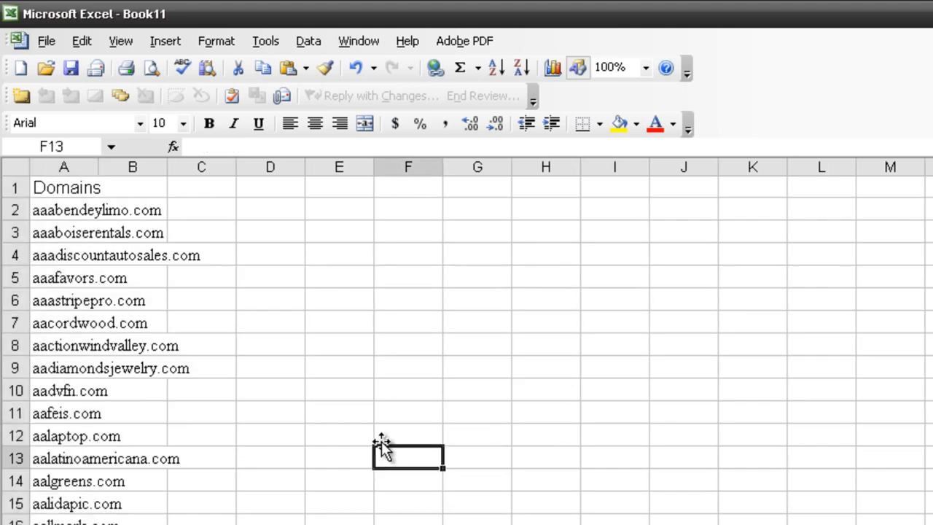
{"action": "scroll", "coordinate": [378, 450], "scroll_direction": "down", "scroll_amount": 16}
{"action": "scroll", "coordinate": [375, 455], "scroll_direction": "down", "scroll_amount": 12}
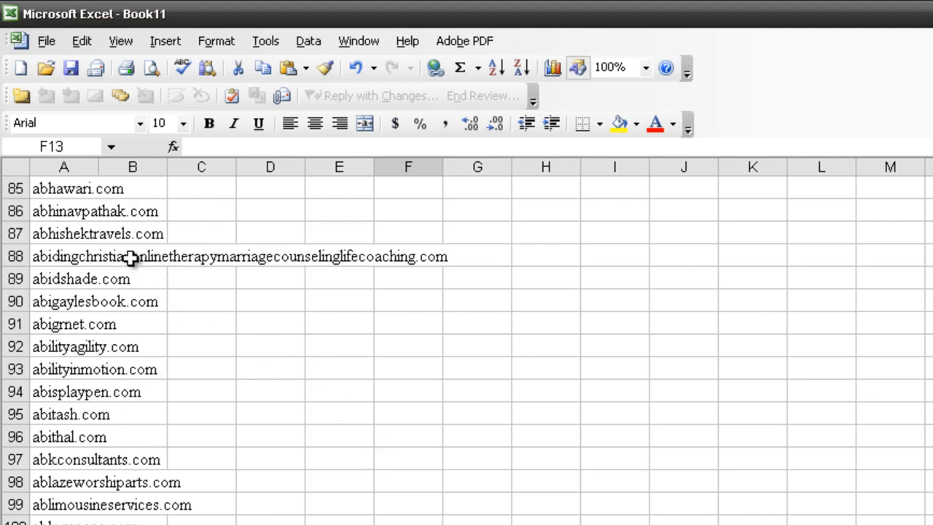
{"action": "scroll", "coordinate": [220, 294], "scroll_direction": "down", "scroll_amount": 7}
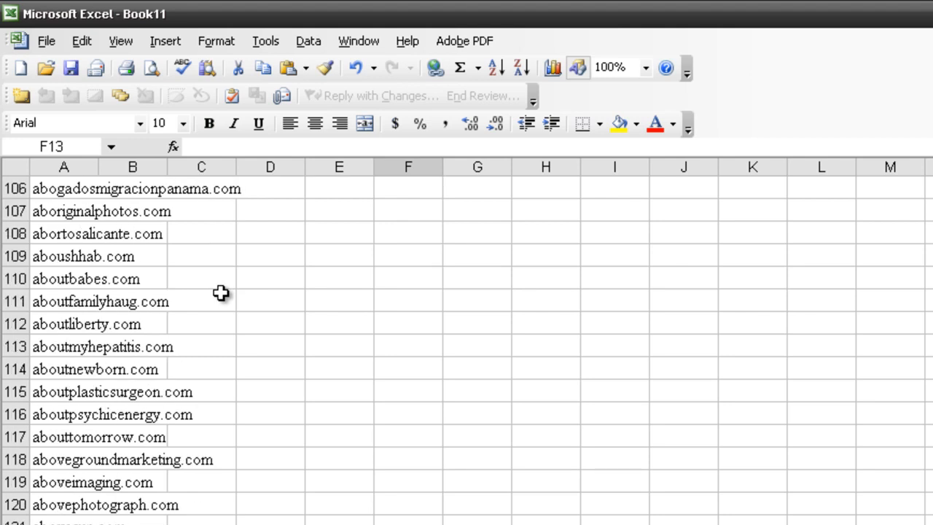
{"action": "scroll", "coordinate": [221, 293], "scroll_direction": "down", "scroll_amount": 4}
{"action": "scroll", "coordinate": [227, 300], "scroll_direction": "down", "scroll_amount": 16}
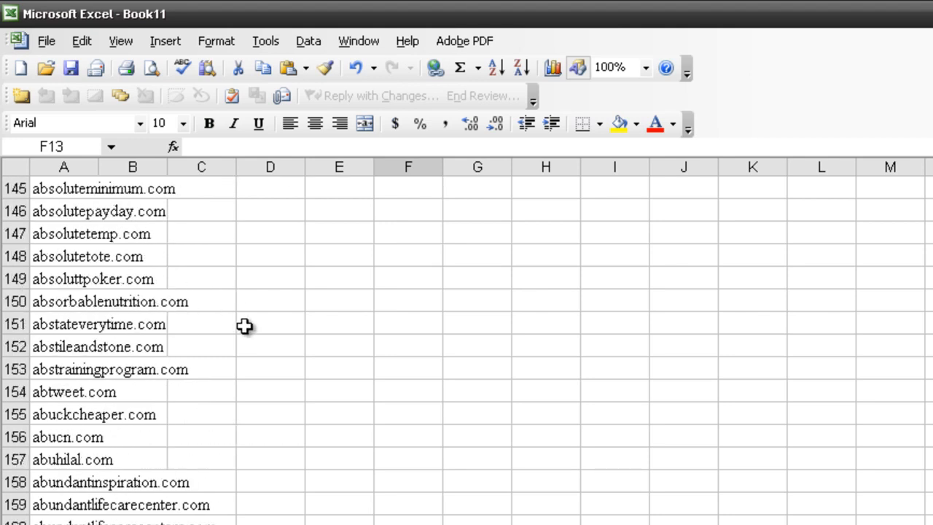
{"action": "scroll", "coordinate": [247, 339], "scroll_direction": "down", "scroll_amount": 14}
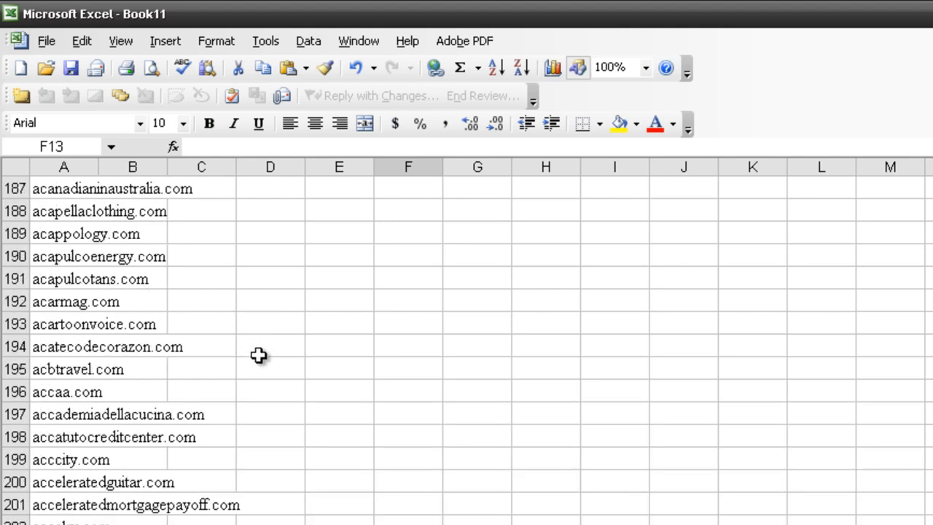
{"action": "scroll", "coordinate": [393, 442], "scroll_direction": "down", "scroll_amount": 14}
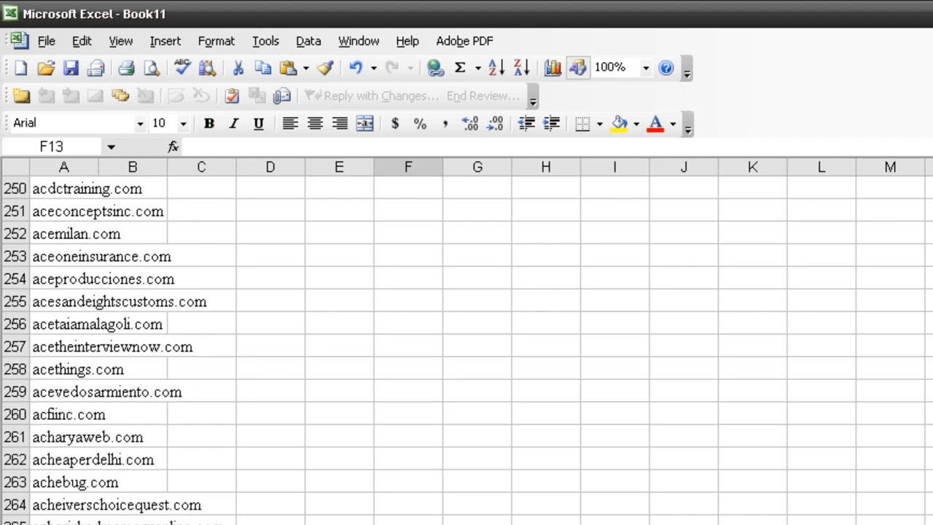
{"action": "scroll", "coordinate": [466, 342], "scroll_direction": "down", "scroll_amount": 20}
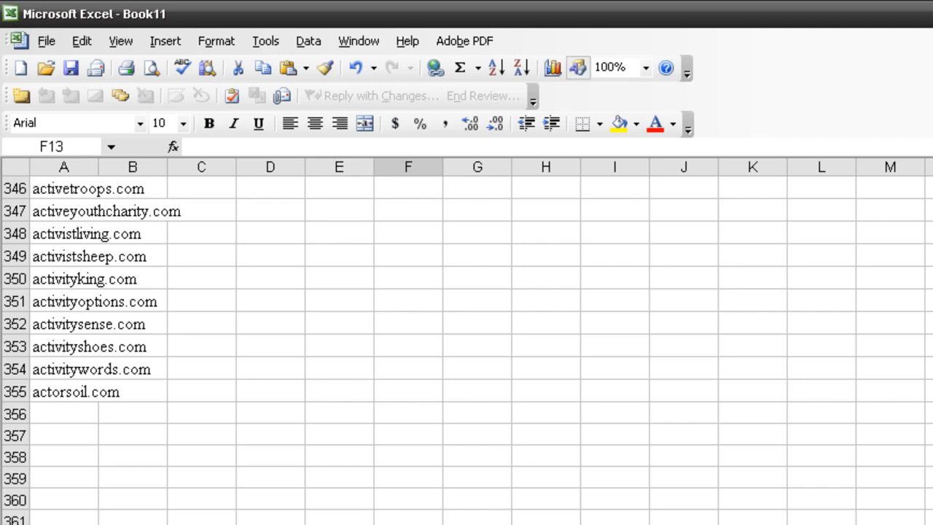
- Switch to Calculator, divide 355 by the original number of domains, and clear and close it
{"action": "key", "text": "alt+Tab"}
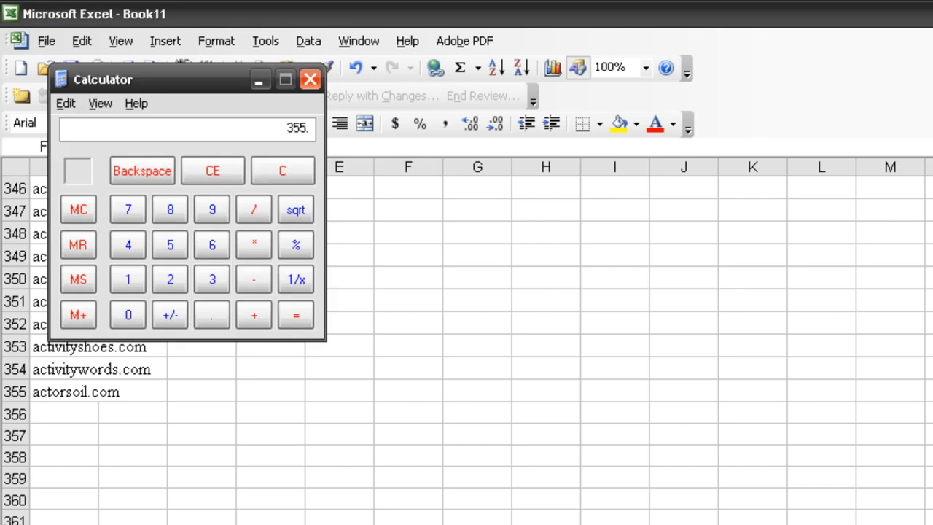
{"action": "key", "text": "Return"}
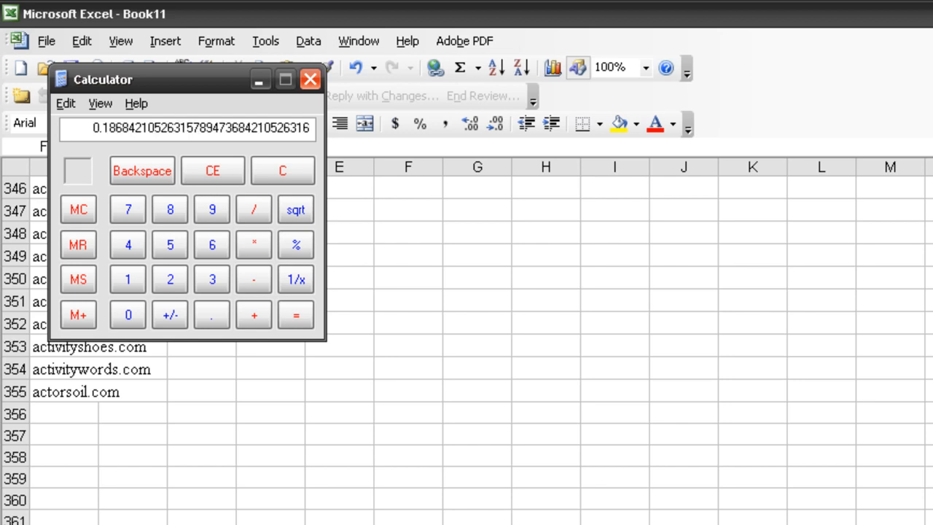
{"action": "left_click", "coordinate": [302, 172]}
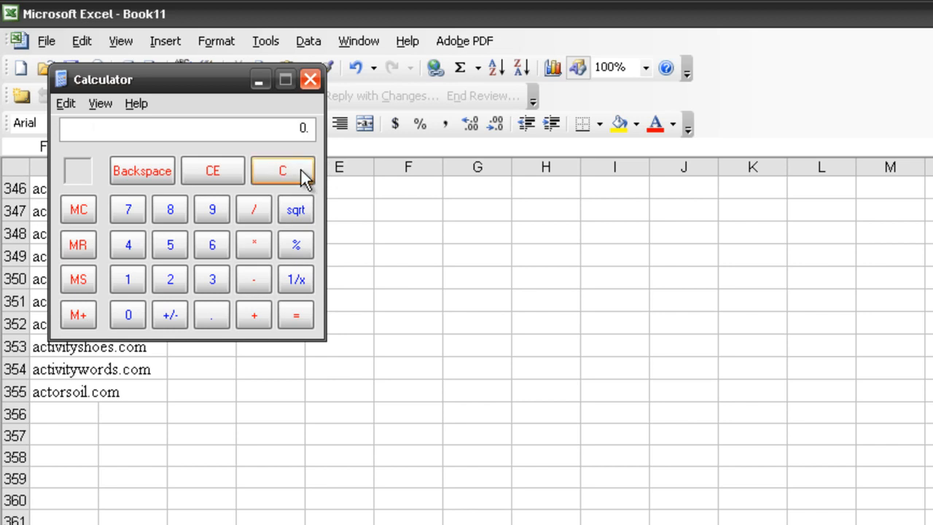
{"action": "left_click", "coordinate": [310, 80]}
- Widen column A so that more of each domain name fits, and return to the start of the list
{"action": "left_click", "coordinate": [337, 415]}
{"action": "scroll", "coordinate": [252, 347], "scroll_direction": "up", "scroll_amount": 20}
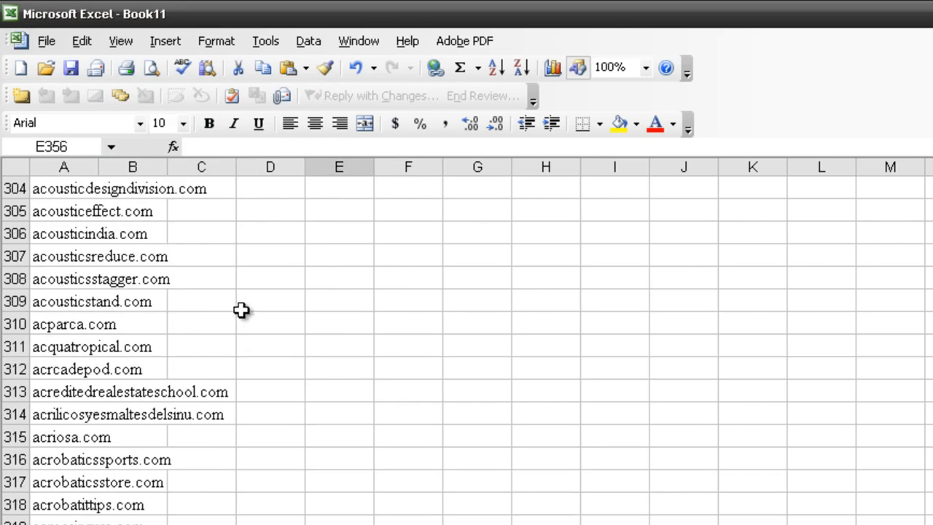
{"action": "scroll", "coordinate": [243, 281], "scroll_direction": "up", "scroll_amount": 20}
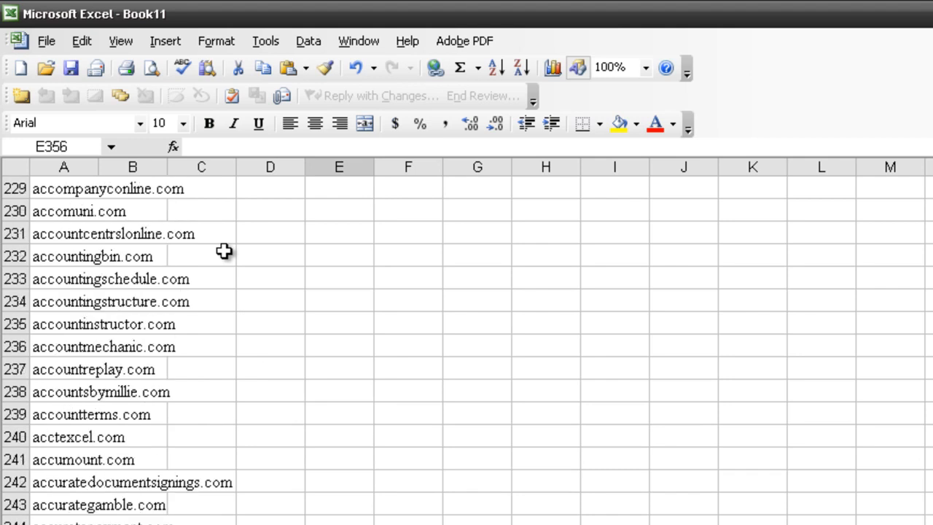
{"action": "scroll", "coordinate": [222, 242], "scroll_direction": "up", "scroll_amount": 6}
{"action": "left_click_drag", "start_coordinate": [99, 167], "coordinate": [148, 163]}
{"action": "scroll", "coordinate": [239, 281], "scroll_direction": "up", "scroll_amount": 20}
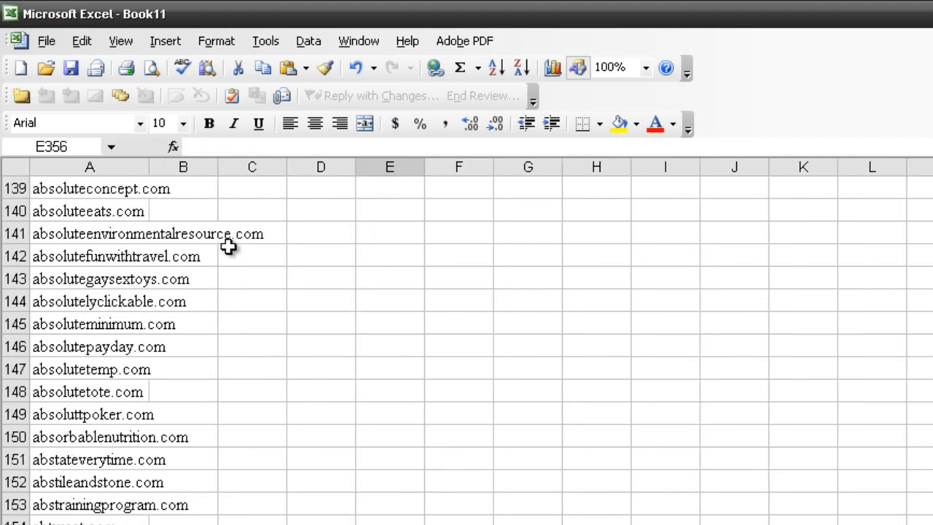
{"action": "scroll", "coordinate": [228, 244], "scroll_direction": "up", "scroll_amount": 20}
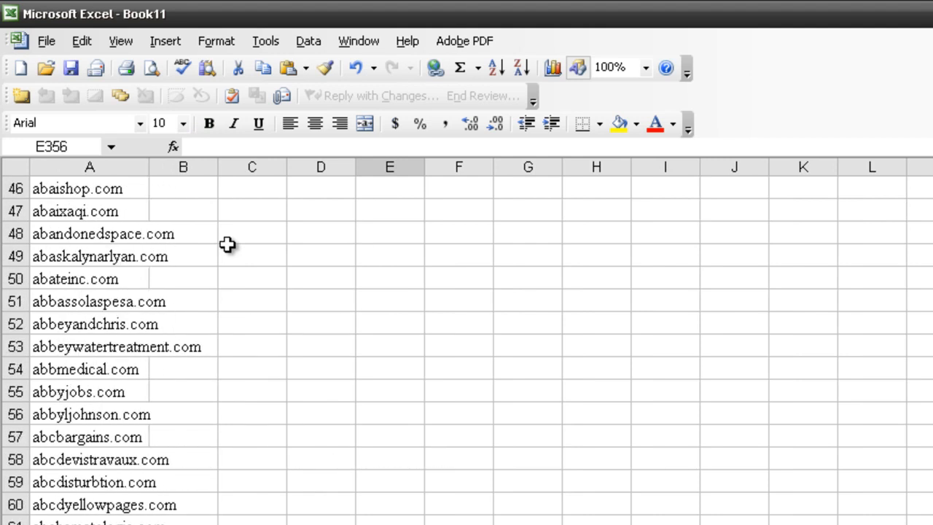
{"action": "scroll", "coordinate": [227, 244], "scroll_direction": "up", "scroll_amount": 2}
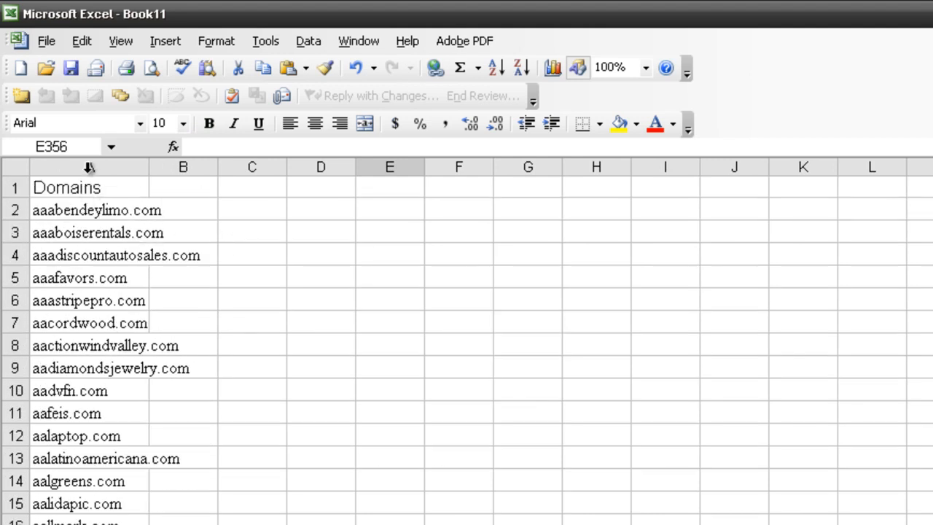
- Select the widened Domains column and turn on AutoFilter for it
{"action": "left_click", "coordinate": [91, 166]}
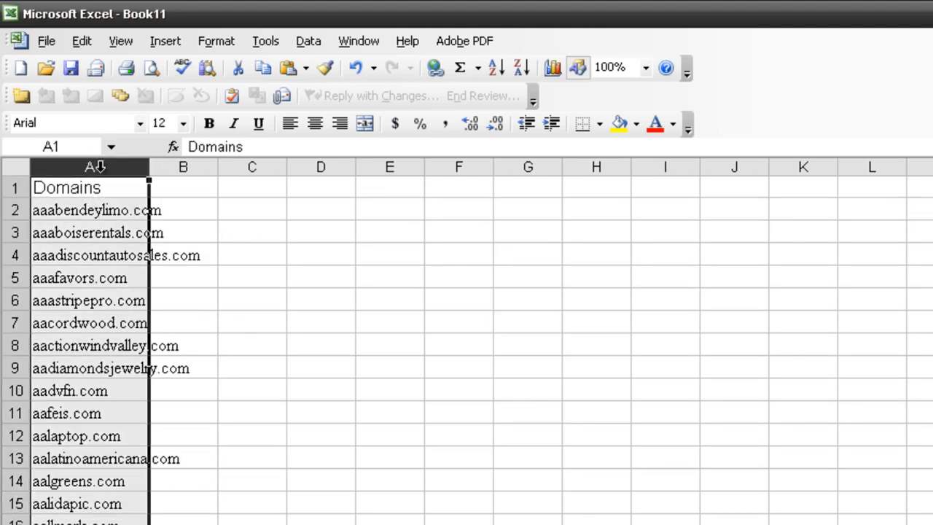
{"action": "left_click", "coordinate": [321, 41]}
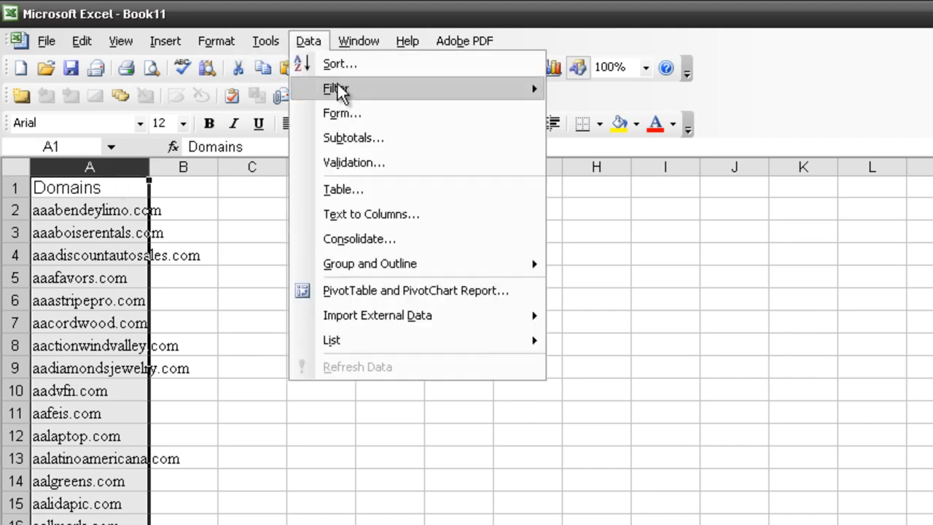
{"action": "mouse_move", "coordinate": [339, 90]}
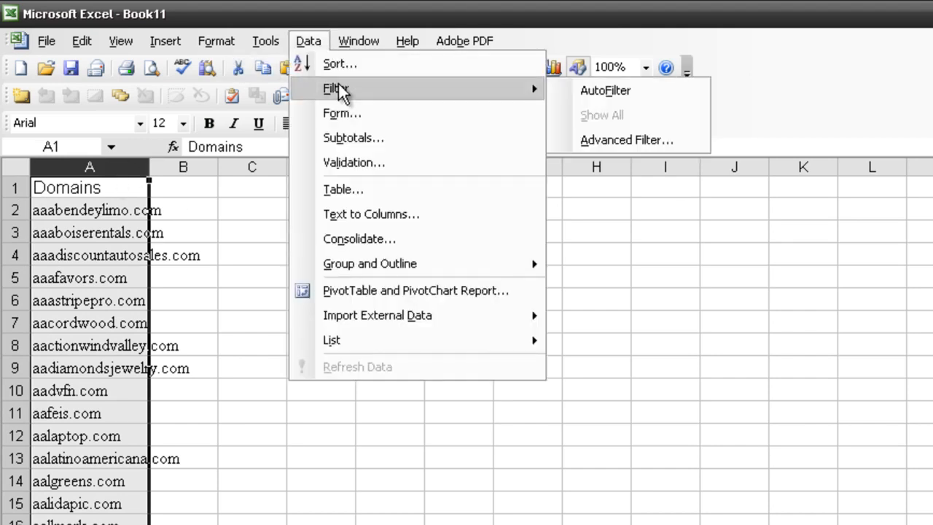
{"action": "left_click", "coordinate": [583, 92]}
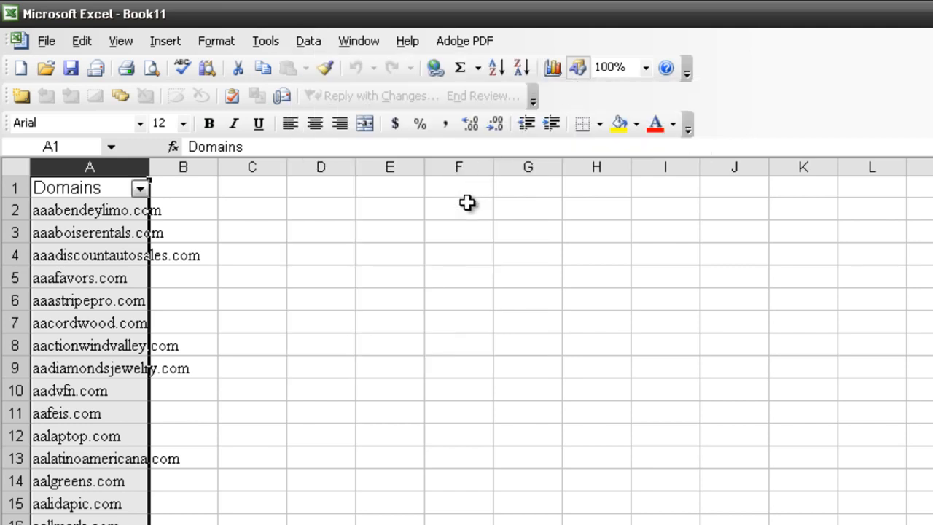
- Filter the Domains column with a custom AutoFilter for names that contain "therapy"
{"action": "left_click", "coordinate": [139, 192]}
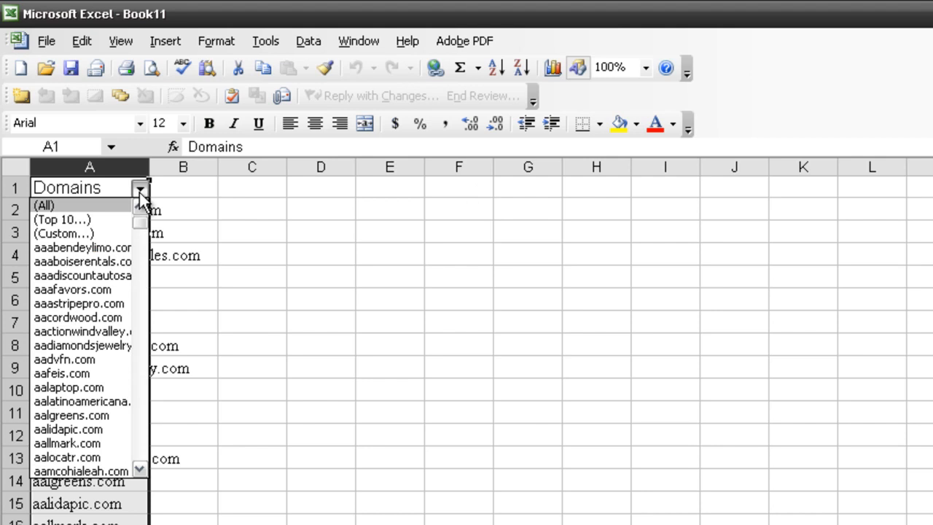
{"action": "left_click", "coordinate": [92, 233]}
{"action": "left_click", "coordinate": [607, 337]}
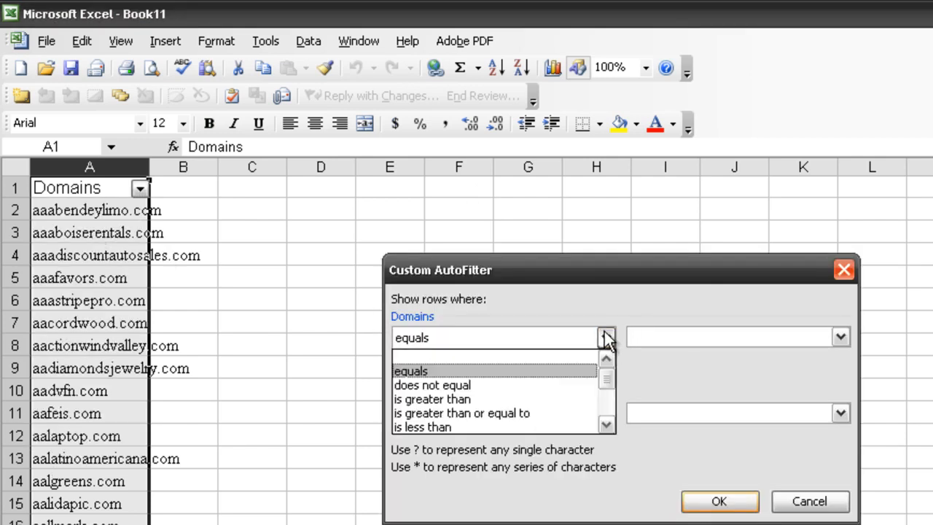
{"action": "scroll", "coordinate": [588, 384], "scroll_direction": "down", "scroll_amount": 3}
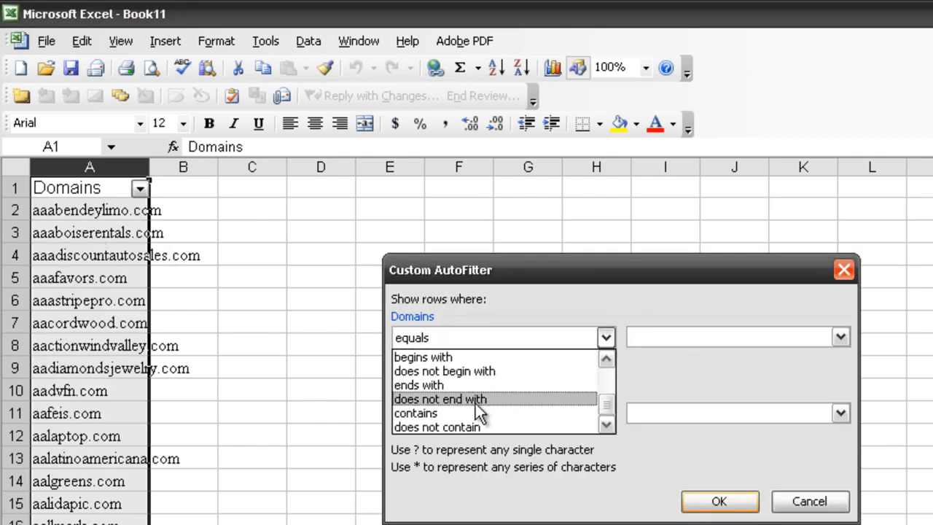
{"action": "left_click", "coordinate": [451, 410]}
{"action": "left_click", "coordinate": [674, 333]}
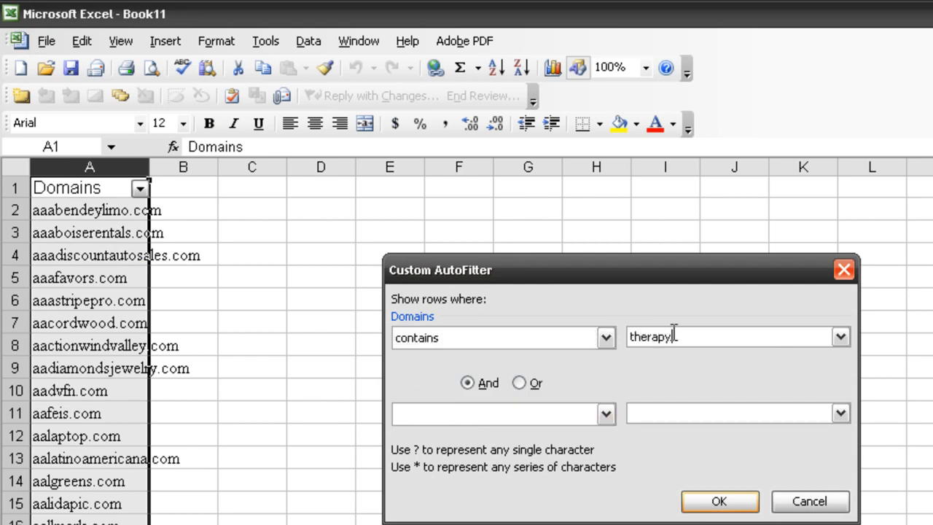
{"action": "type", "text": "therapy"}
{"action": "left_click", "coordinate": [717, 501]}
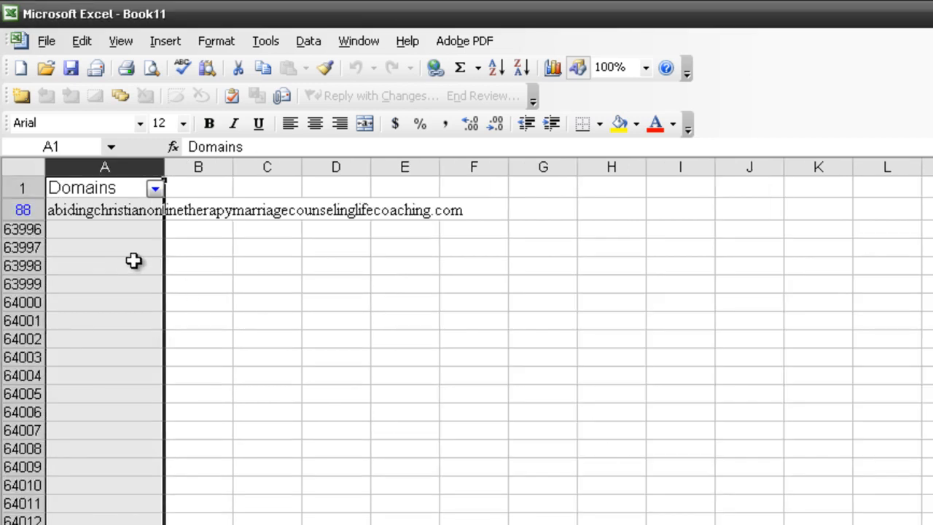
- Change the custom filter on the Domains column to names that contain "help"
{"action": "left_click", "coordinate": [155, 189]}
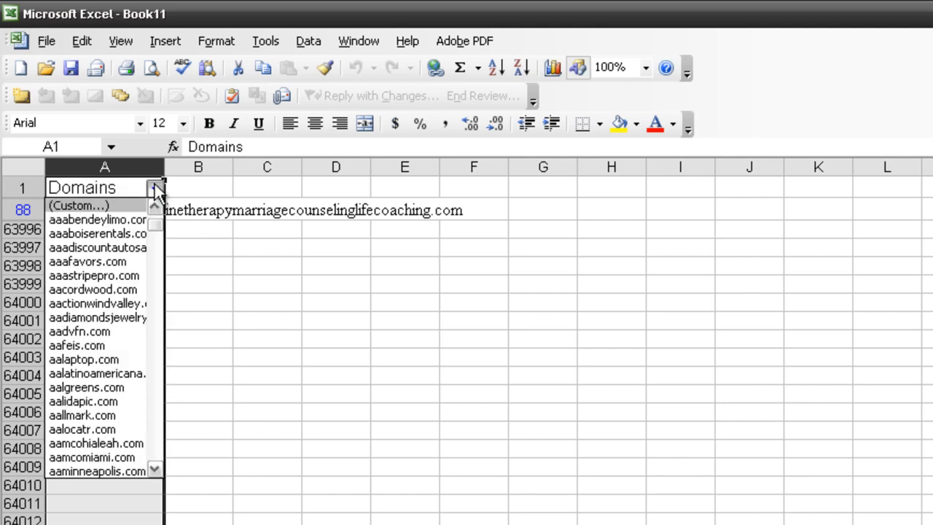
{"action": "left_click", "coordinate": [116, 206]}
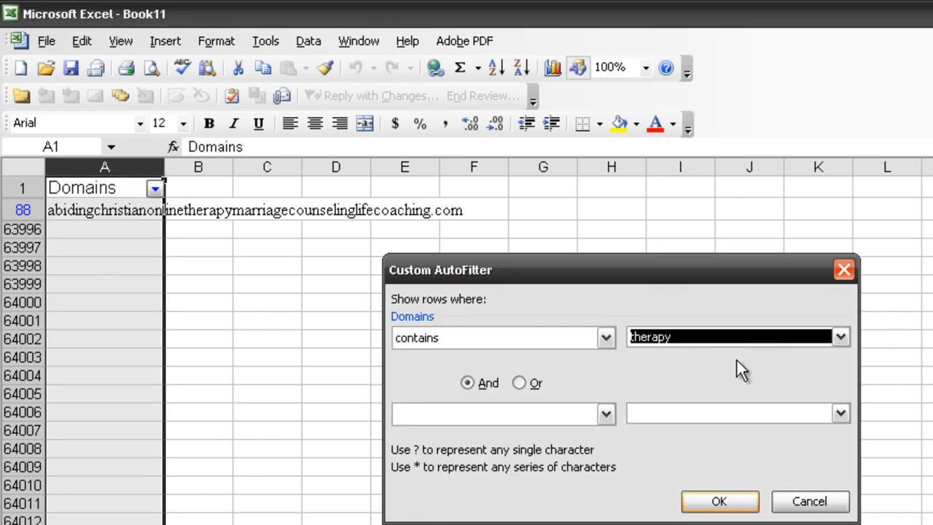
{"action": "type", "text": "help"}
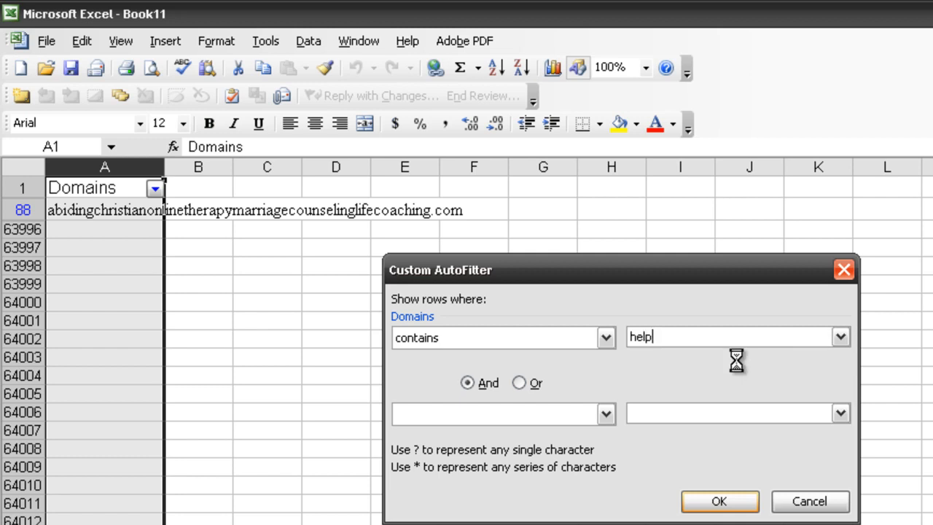
{"action": "key", "text": "Return"}
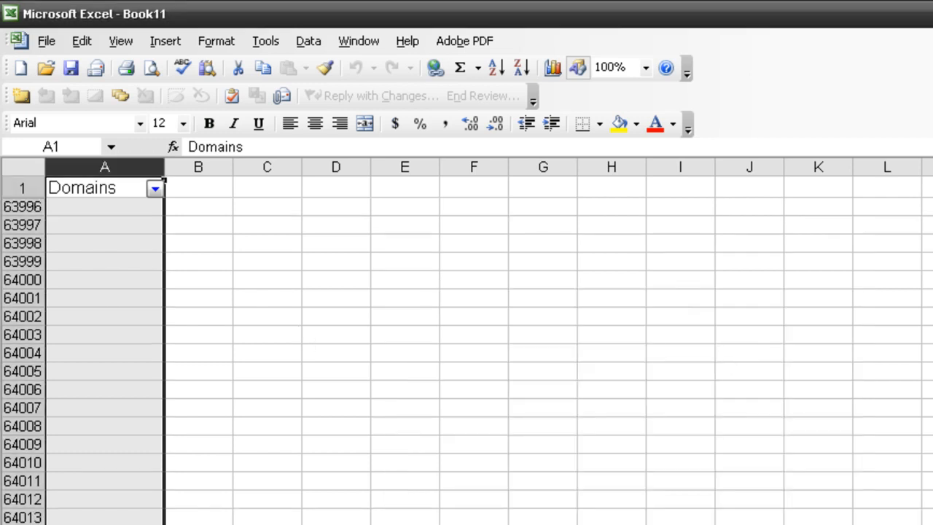
- Change the custom filter on the Domains column to names that contain "find"
{"action": "left_click", "coordinate": [153, 187]}
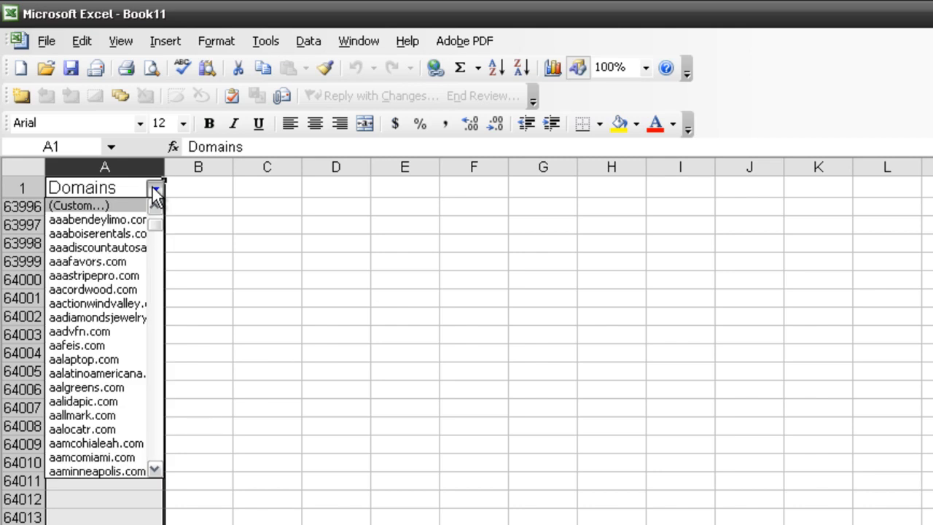
{"action": "left_click", "coordinate": [126, 207]}
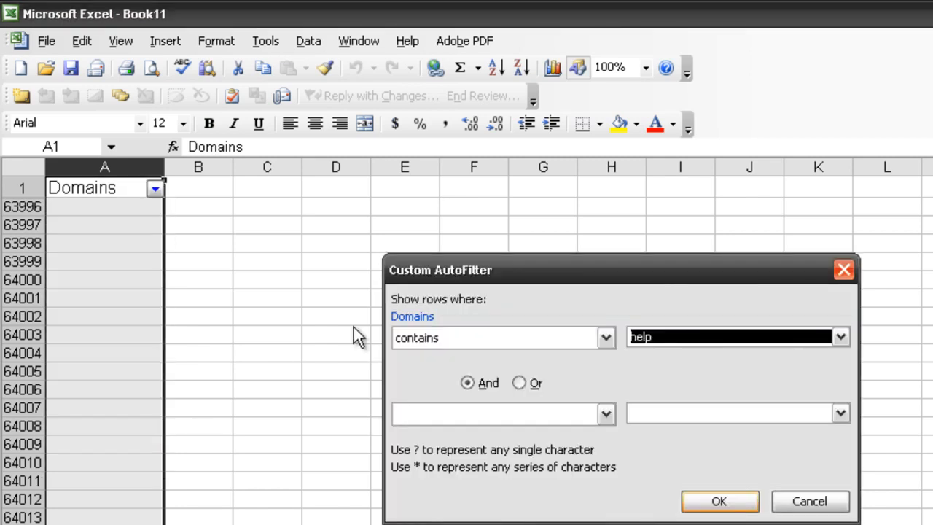
{"action": "type", "text": "find"}
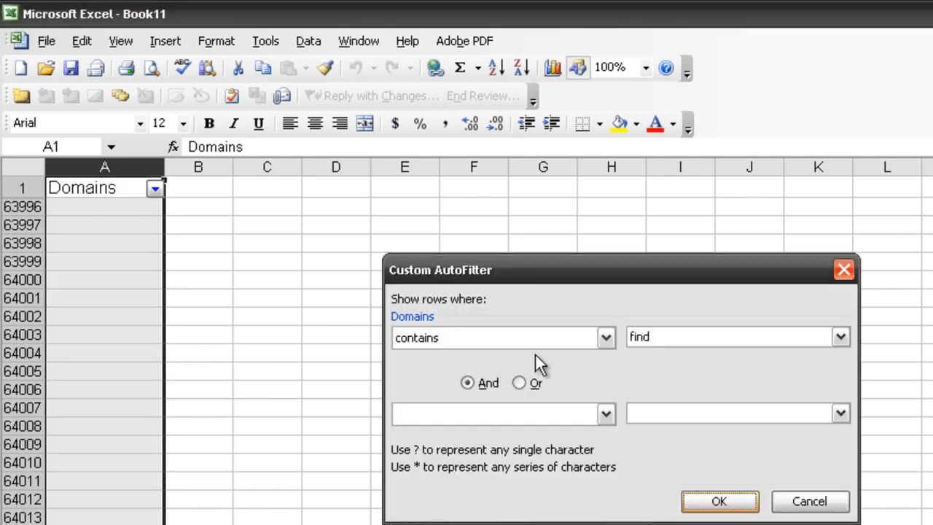
{"action": "key", "text": "Return"}
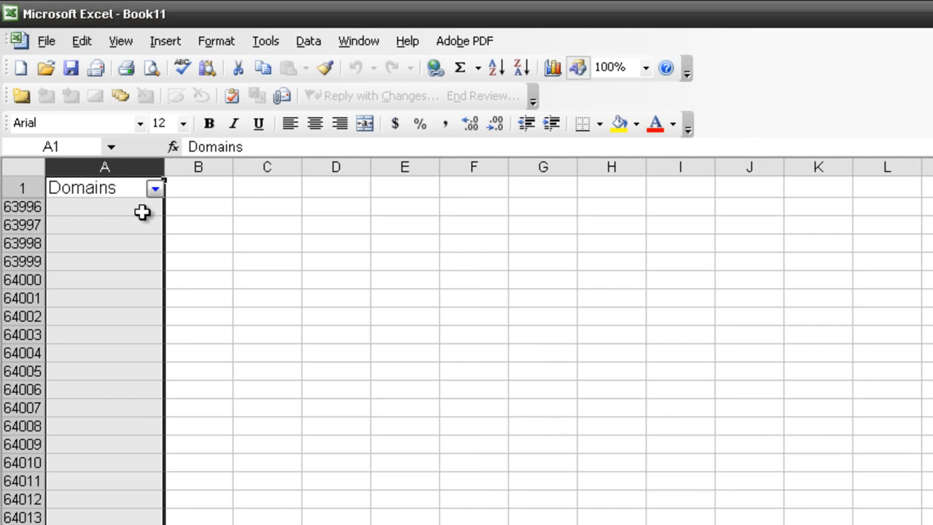
{"action": "left_click", "coordinate": [200, 228]}
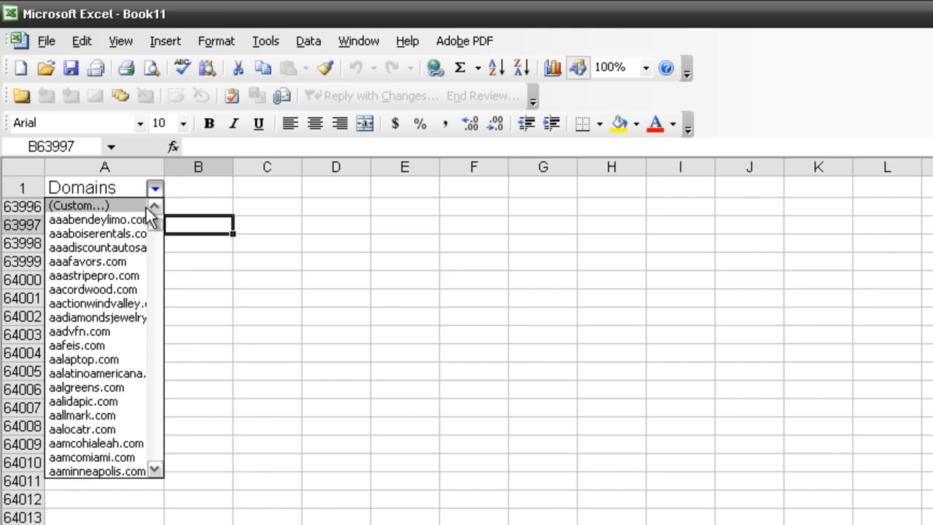
{"action": "left_click", "coordinate": [102, 206]}
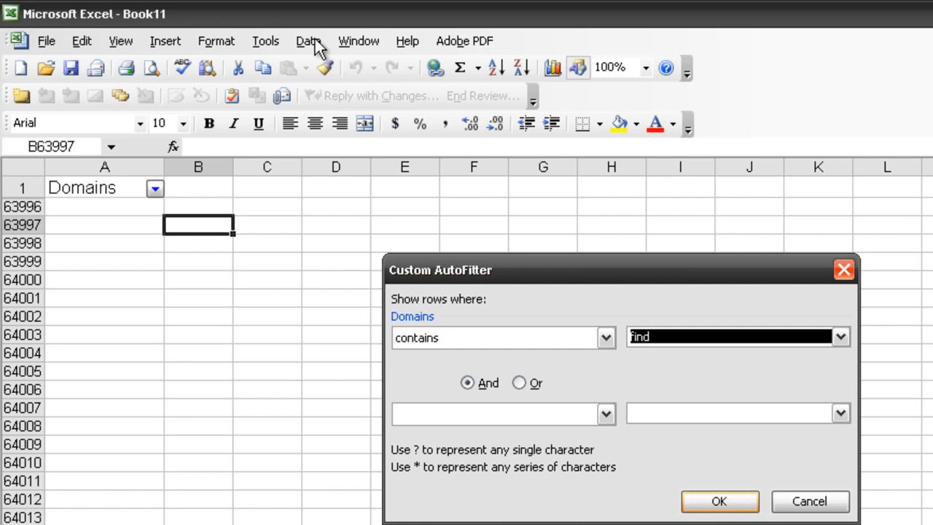
{"action": "left_click", "coordinate": [804, 500]}
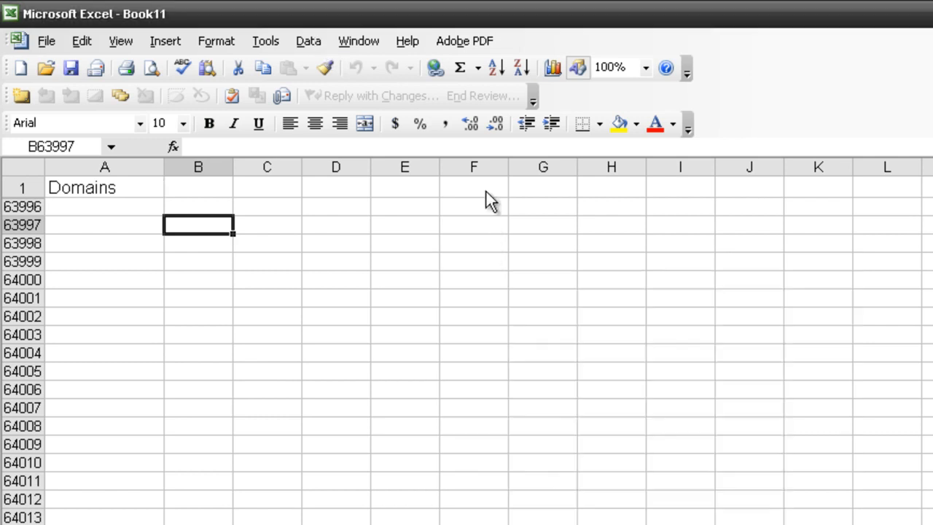
- Select the Domains column and turn off its AutoFilter
{"action": "left_click", "coordinate": [121, 167]}
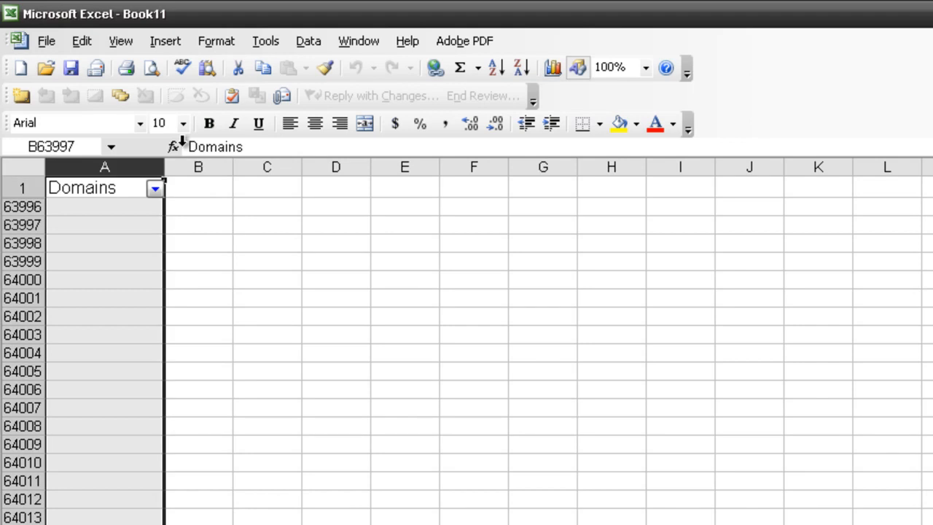
{"action": "left_click", "coordinate": [310, 44]}
{"action": "mouse_move", "coordinate": [391, 92]}
{"action": "left_click", "coordinate": [581, 93]}
{"action": "left_click", "coordinate": [309, 322]}
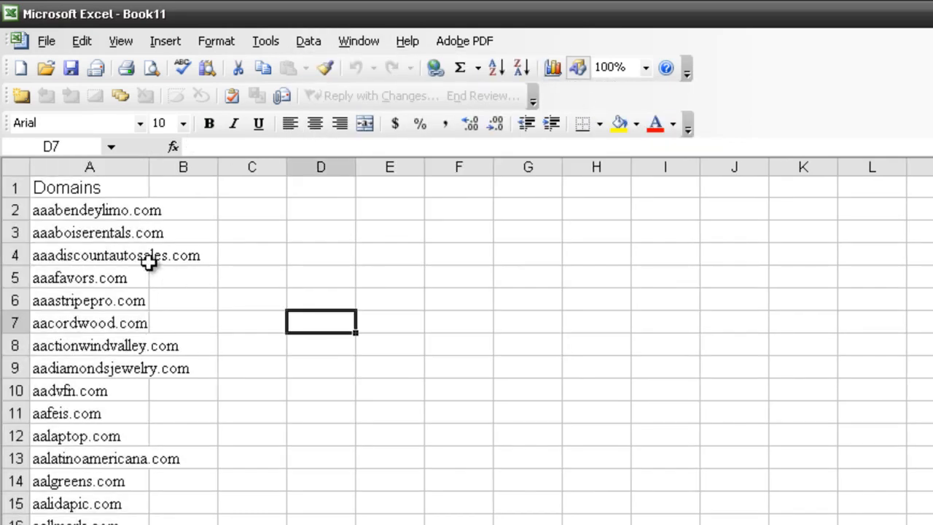
- Widen column A until the long domain names fit inside it, and look through the first part of the list
{"action": "left_click_drag", "start_coordinate": [105, 210], "coordinate": [160, 231]}
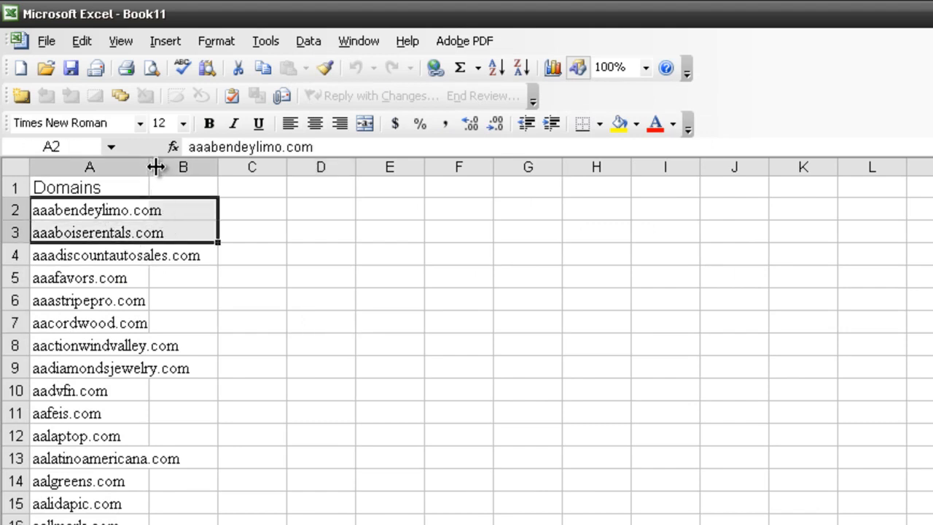
{"action": "left_click_drag", "start_coordinate": [154, 166], "coordinate": [250, 167]}
{"action": "left_click", "coordinate": [342, 300]}
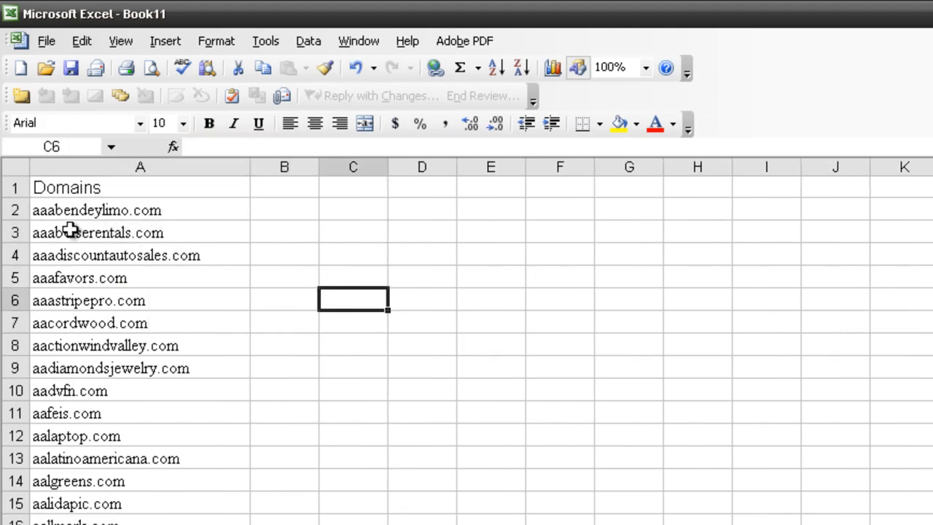
{"action": "scroll", "coordinate": [124, 323], "scroll_direction": "down", "scroll_amount": 19}
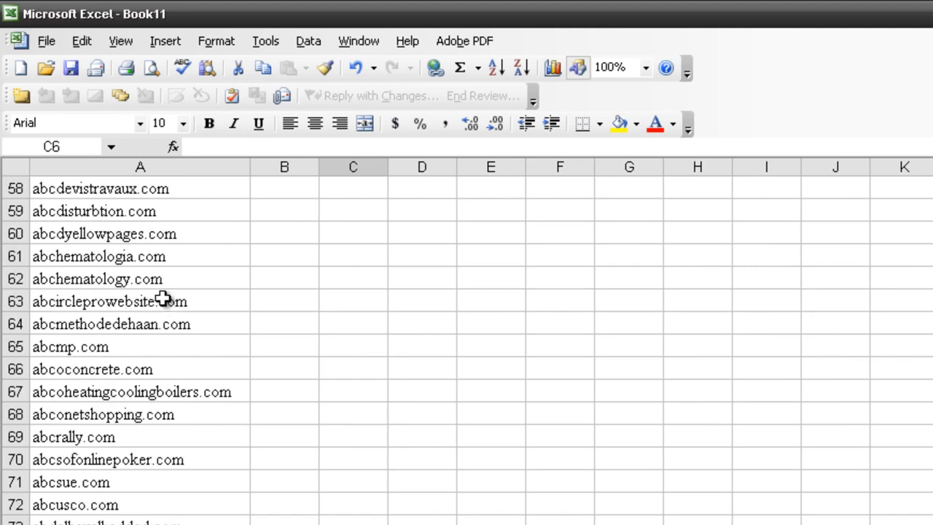
{"action": "scroll", "coordinate": [166, 300], "scroll_direction": "up", "scroll_amount": 19}
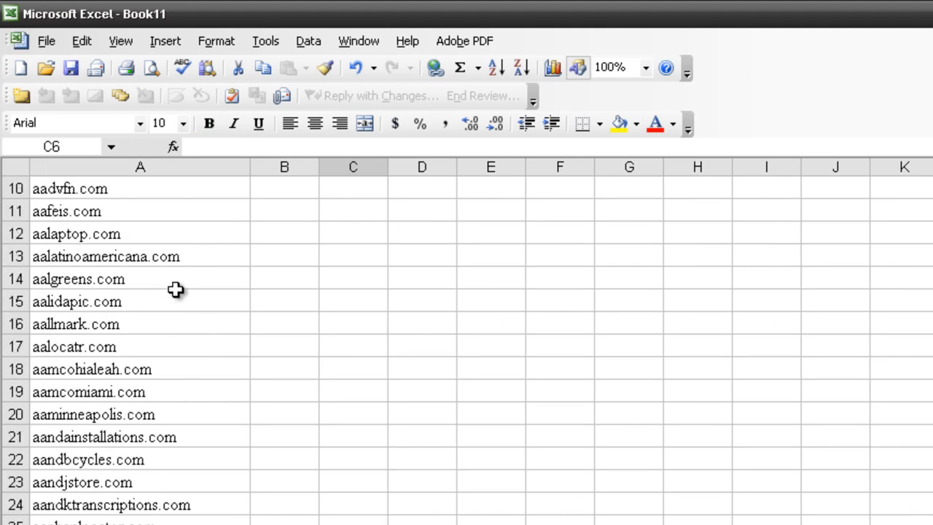